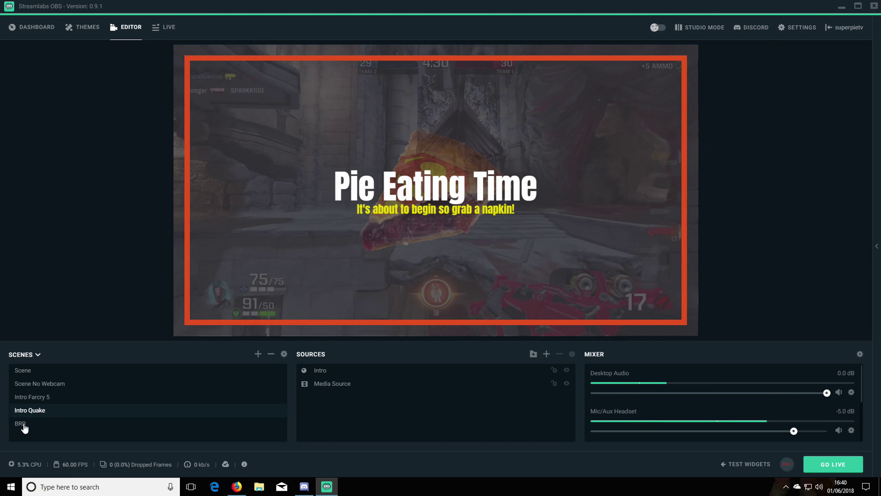
Preview the BRB scene, then return to the Intro Quake scene.
left_click(23, 425)
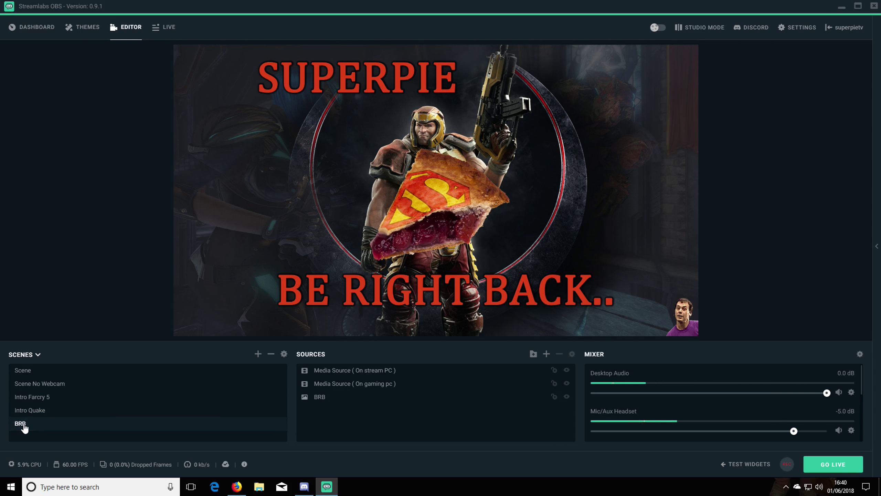
left_click(29, 410)
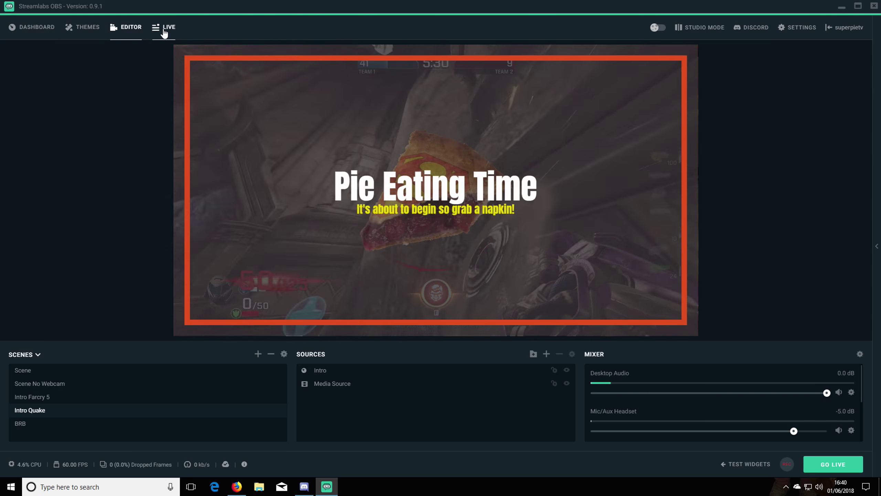
Show the Live view with the chat pane expanded and look over its live actions and recent events.
left_click(164, 31)
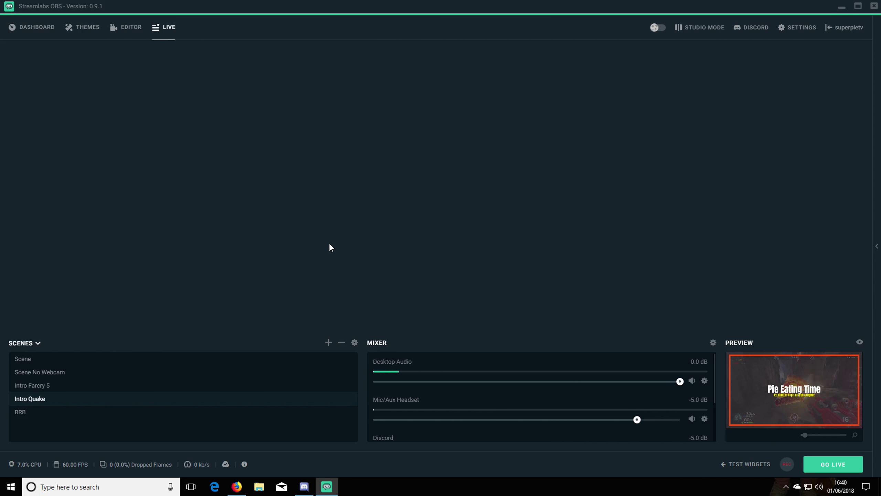
left_click(877, 246)
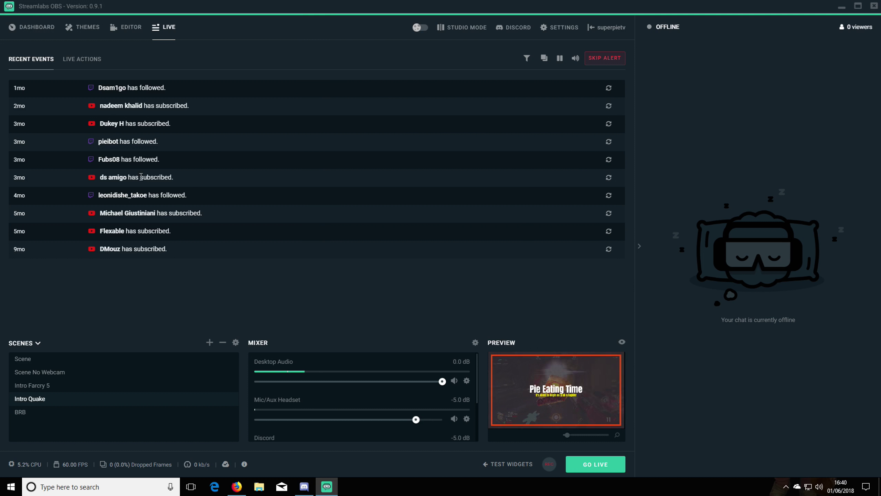
left_click(78, 65)
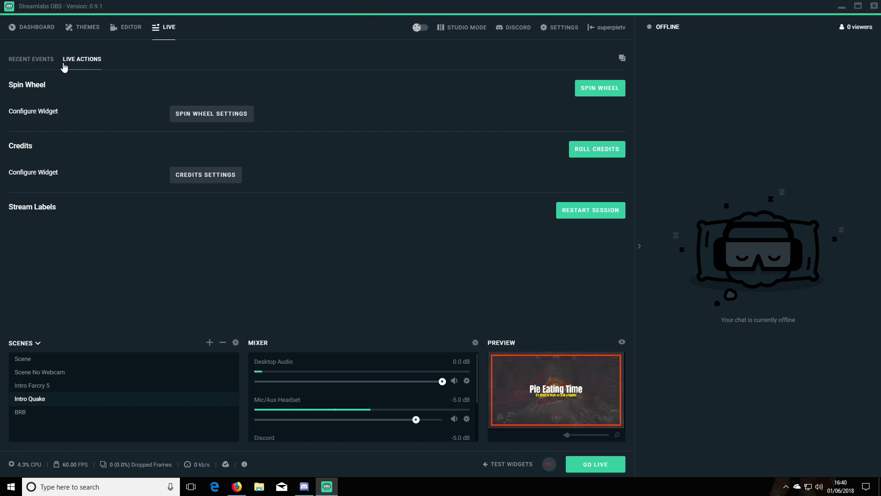
left_click(43, 66)
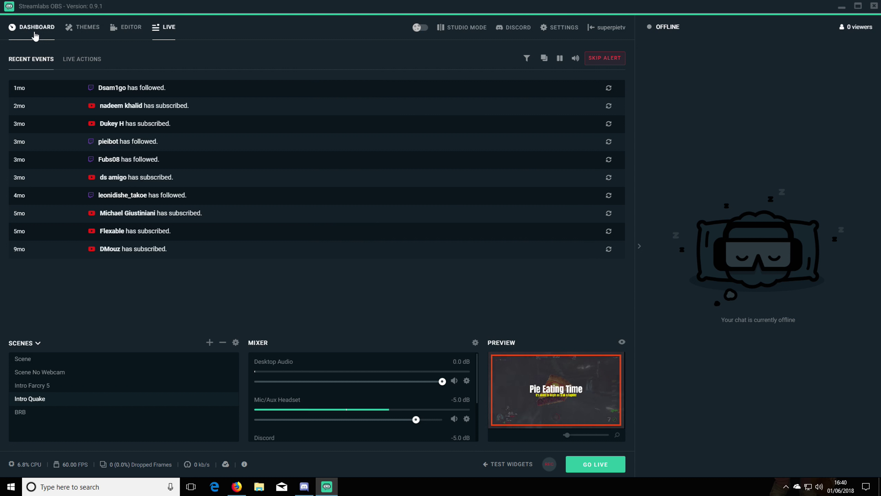
Browse the first page of scene themes and search them for "quake".
left_click(118, 36)
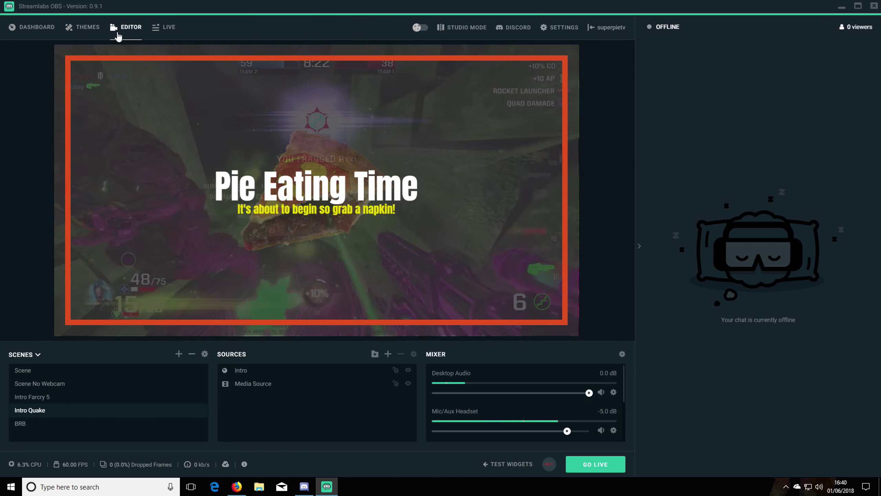
left_click(85, 31)
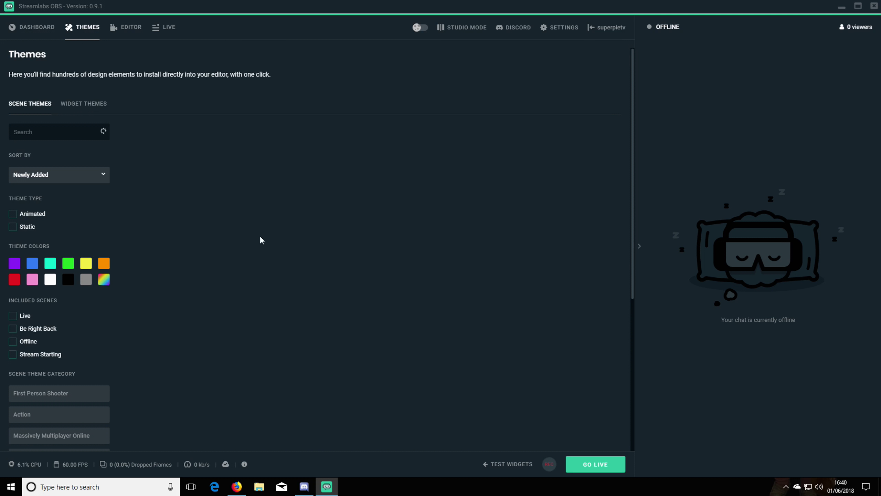
scroll(263, 247, "down", 15)
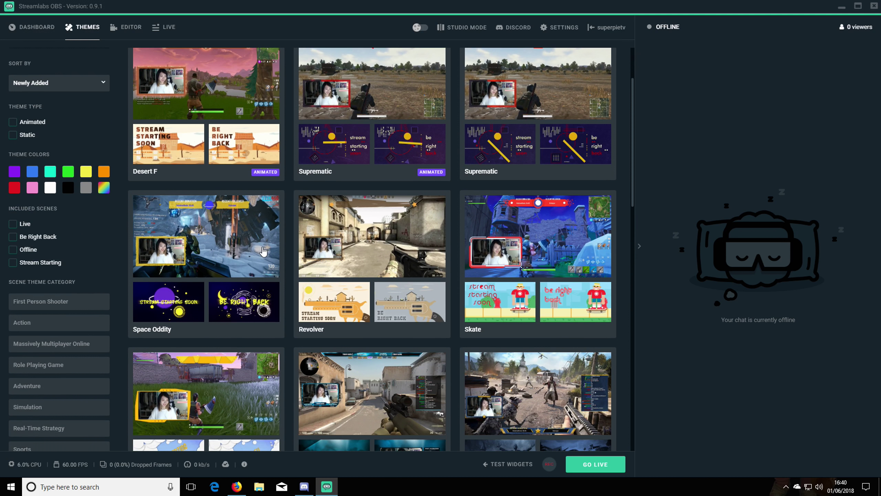
scroll(243, 241, "down", 5)
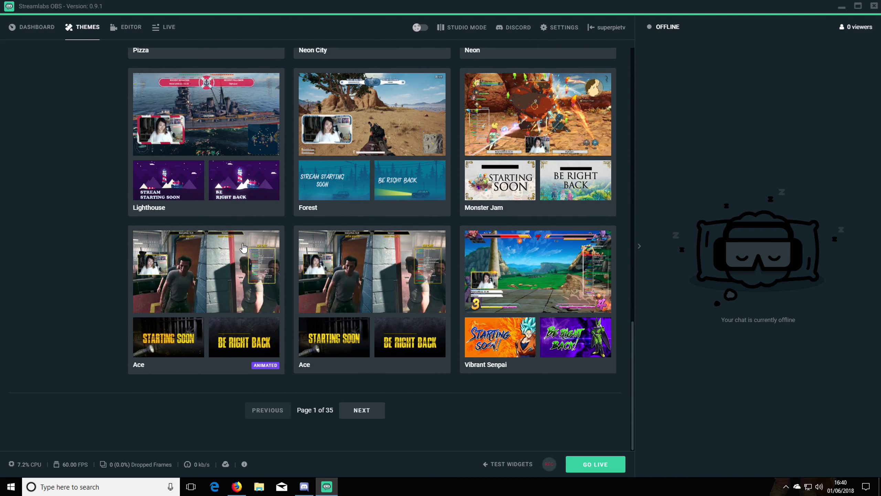
scroll(243, 247, "up", 20)
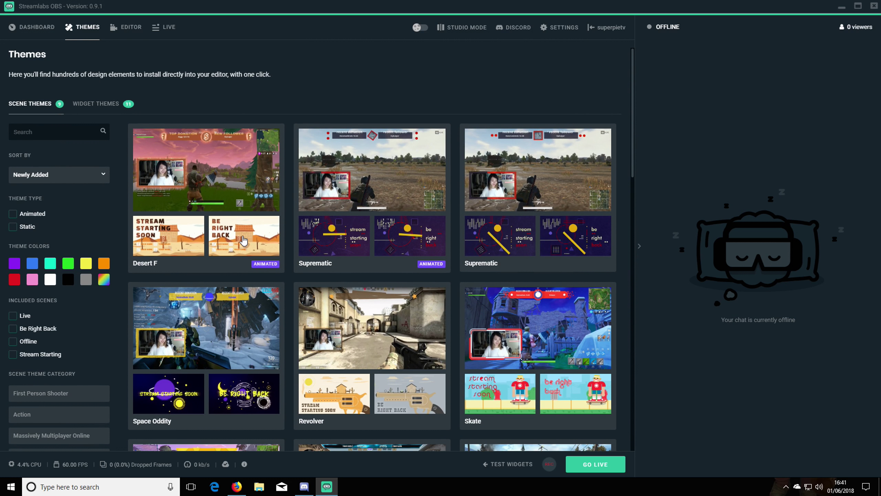
left_click(41, 132)
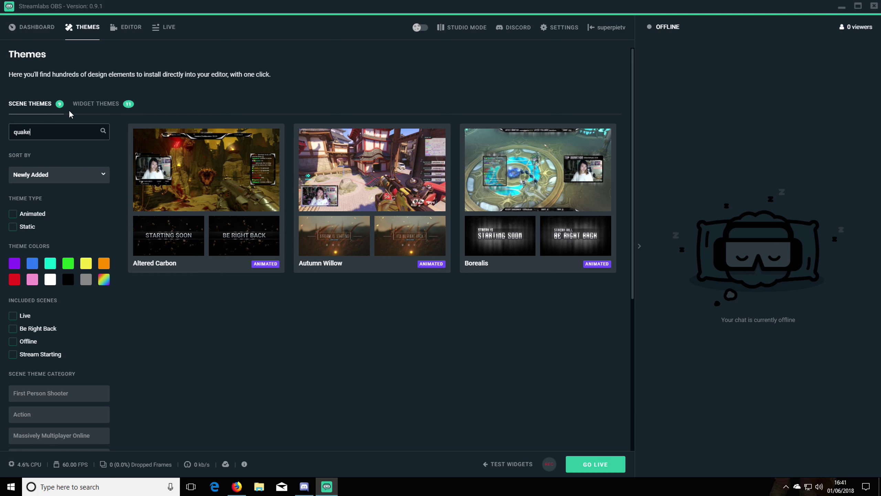
Look through the first page of widget themes.
left_click(89, 110)
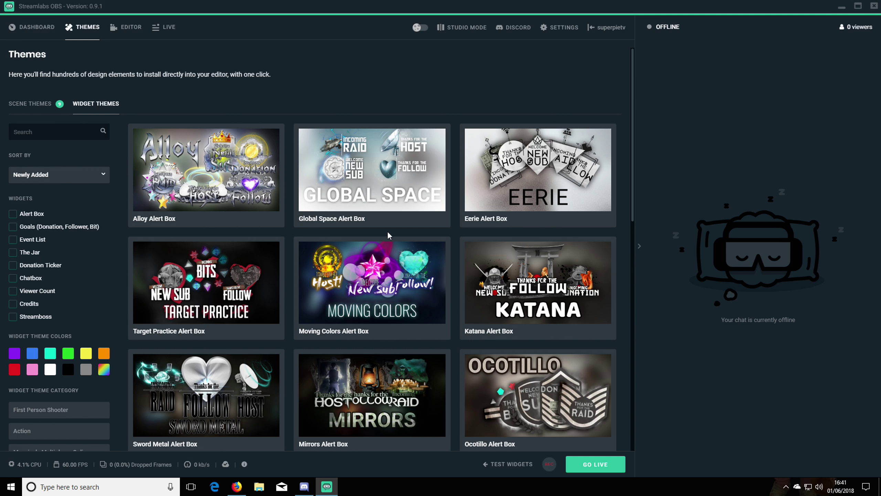
scroll(388, 235, "down", 15)
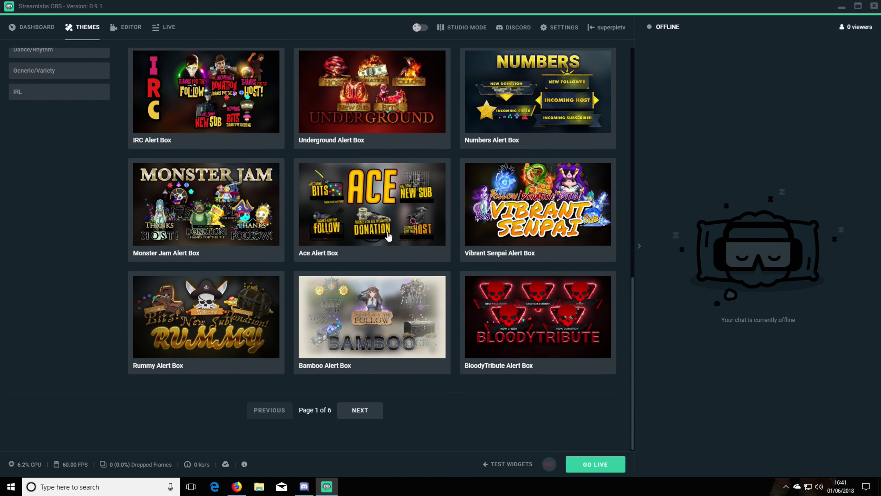
scroll(388, 236, "up", 15)
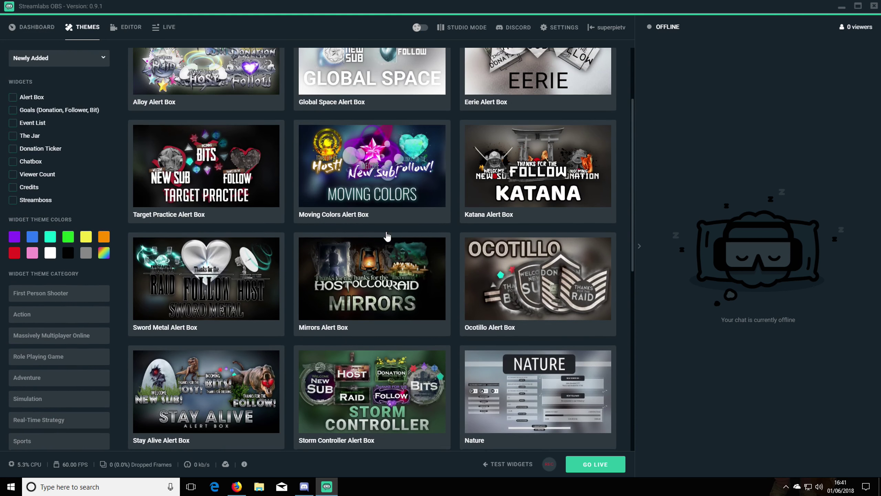
scroll(388, 235, "up", 3)
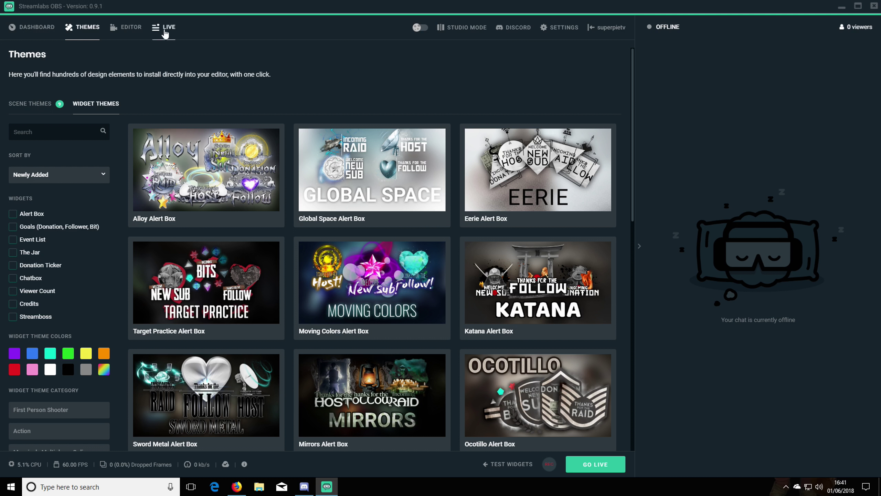
Return to the Editor and preview Scene, Scene No Webcam, BRB and Intro Quake in turn.
left_click(127, 29)
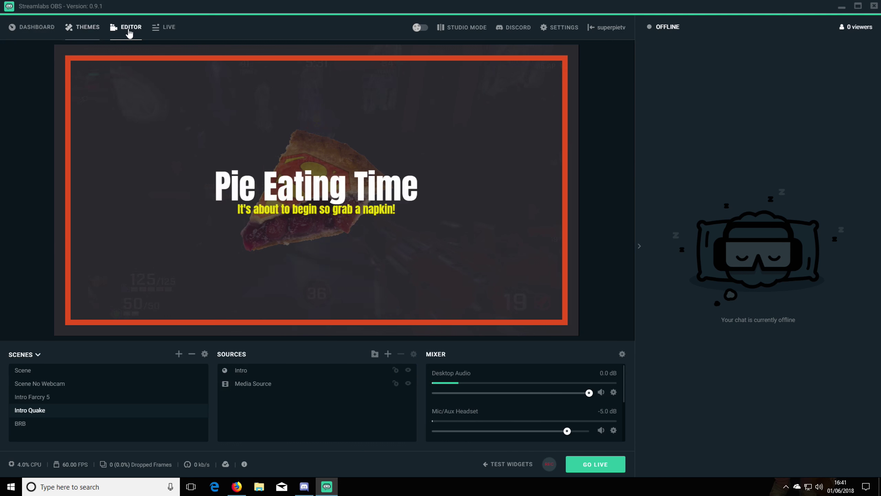
left_click(26, 371)
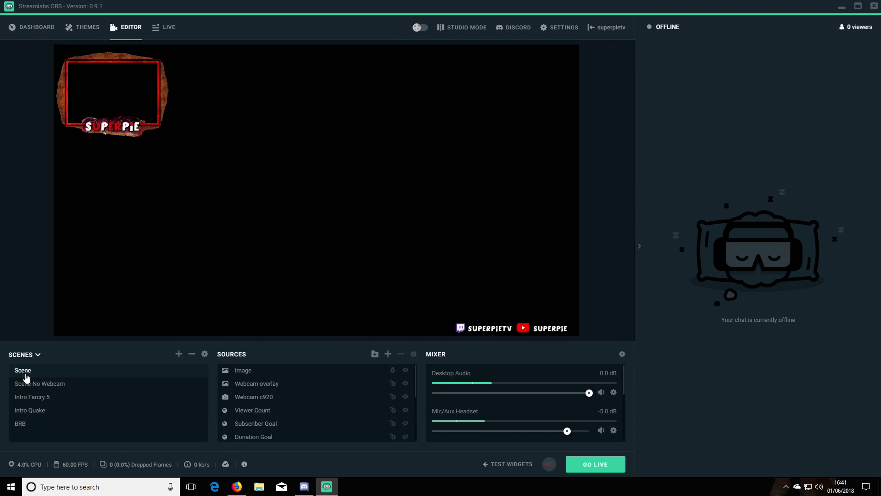
left_click(33, 388)
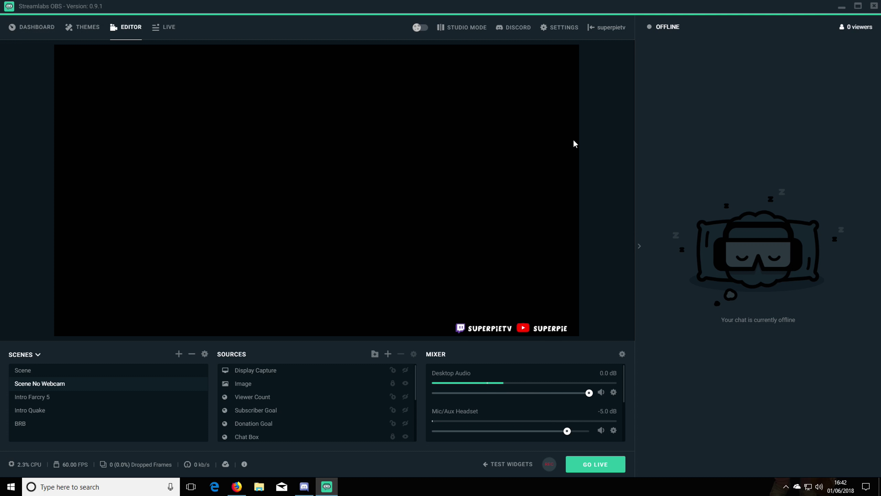
left_click(23, 423)
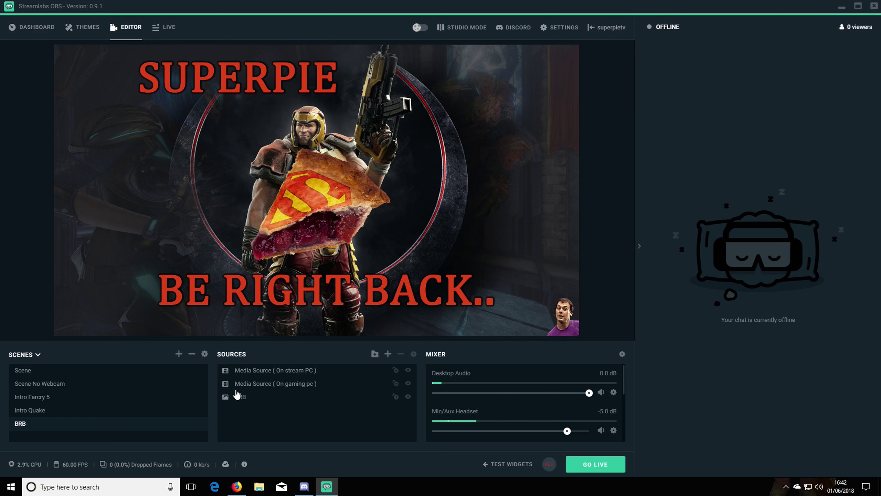
left_click(39, 402)
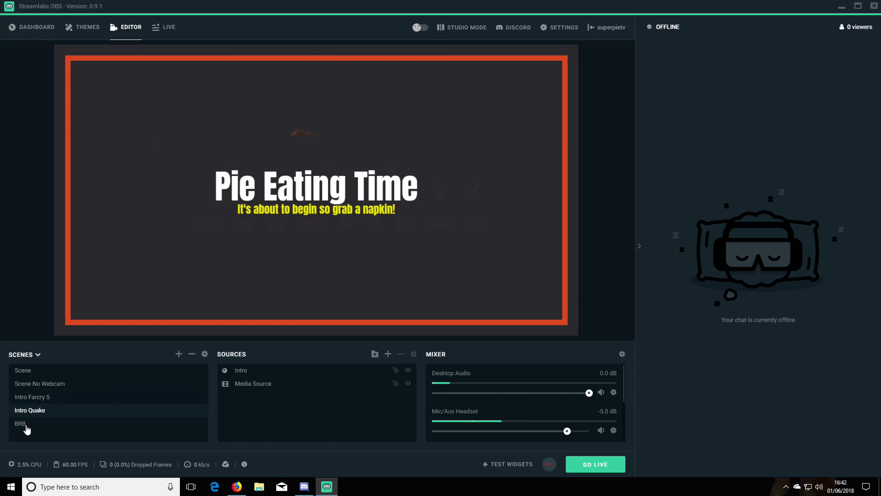
Check the local file path in the properties of the BRB scene's "On gaming pc" media source.
left_click(30, 422)
double_click(276, 384)
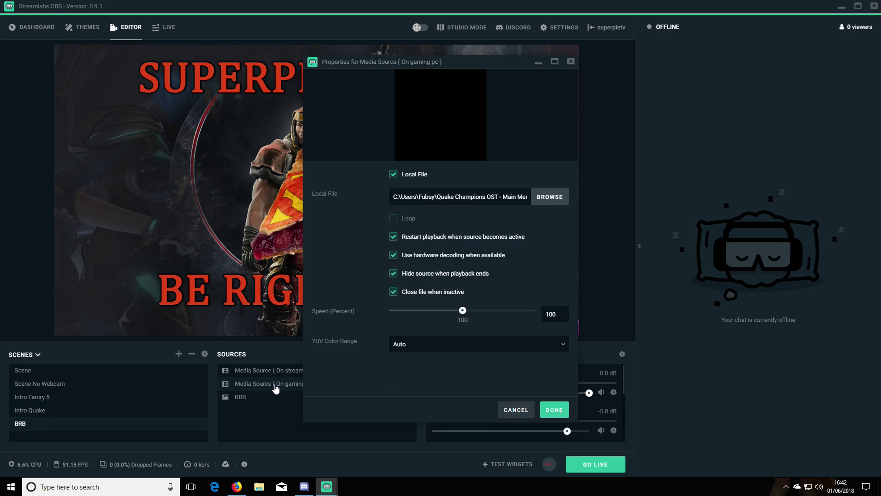
left_click_drag(398, 197, 534, 205)
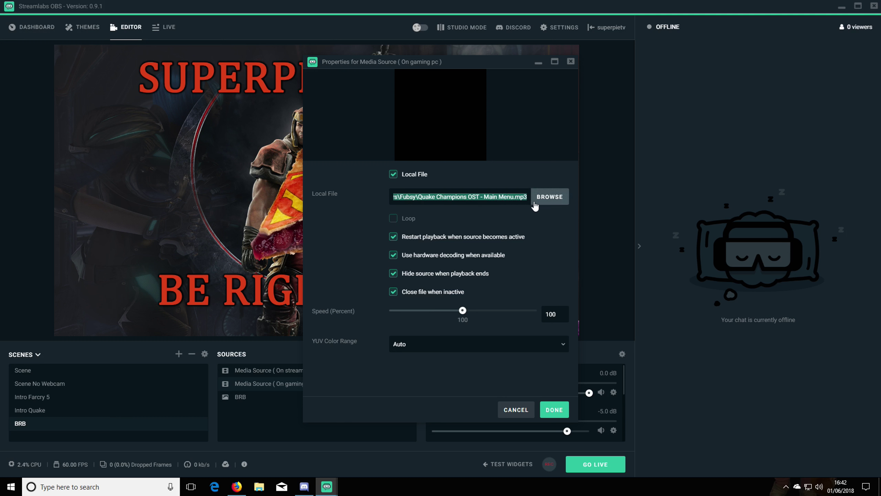
left_click(516, 410)
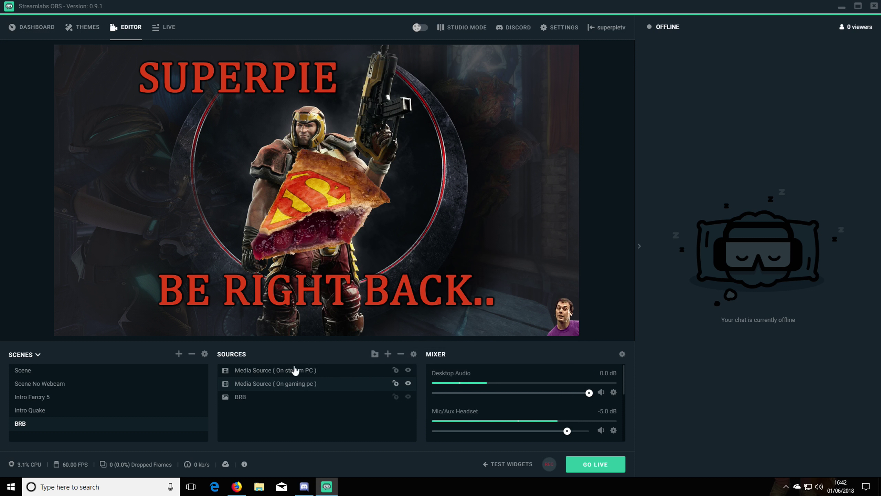
Check the local file path in the properties of the BRB scene's "On stream PC" media source.
double_click(270, 374)
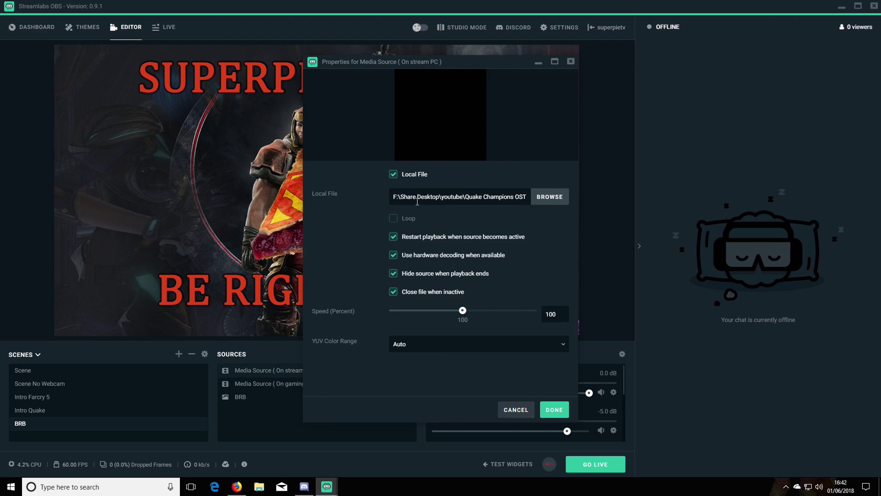
left_click_drag(420, 197, 387, 205)
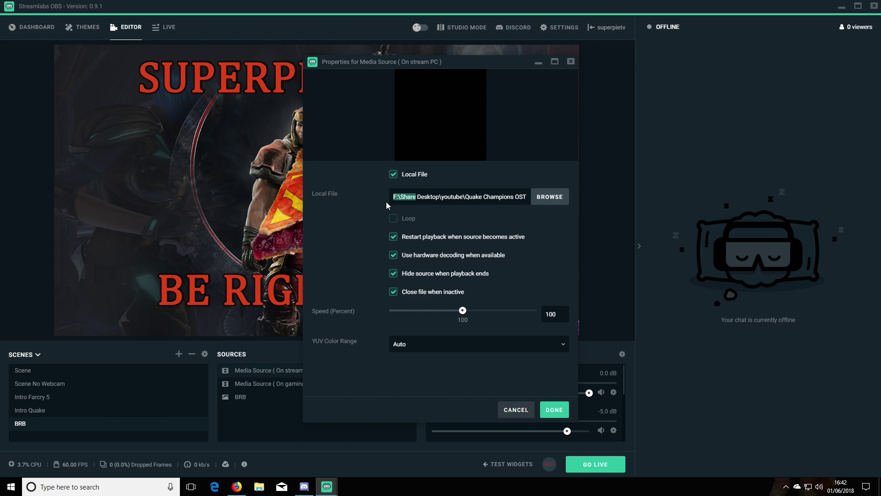
left_click(515, 410)
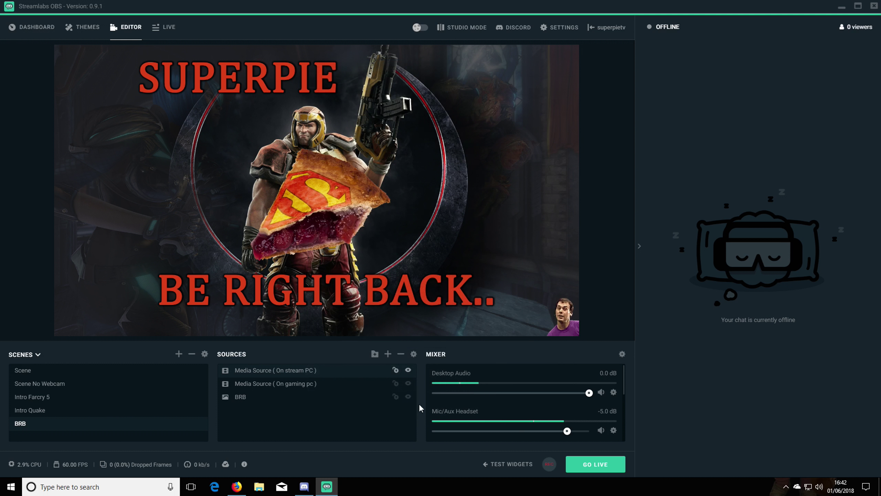
Recheck the file path of the "On gaming pc" media source and switch to the scene named Scene.
double_click(256, 384)
left_click_drag(395, 197, 530, 203)
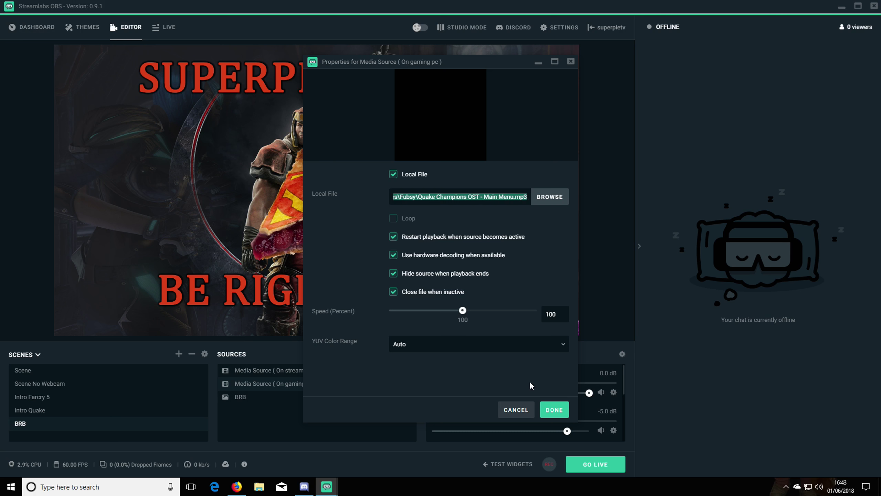
left_click(515, 410)
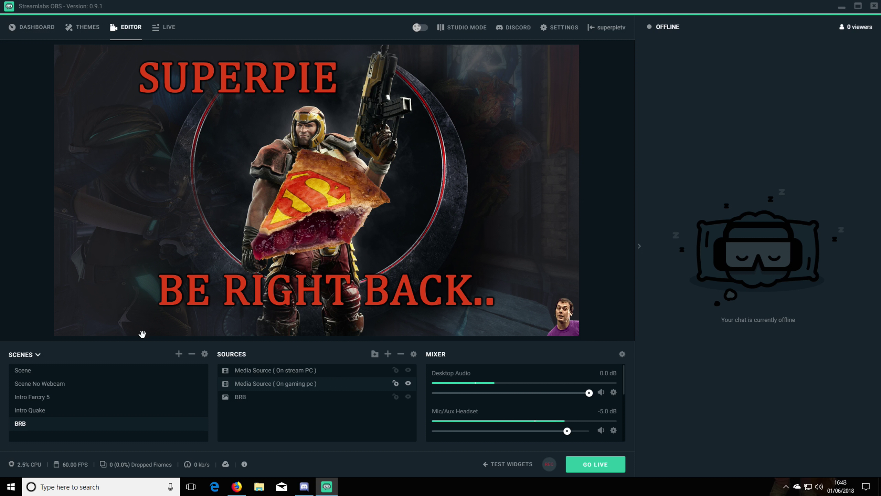
left_click(28, 370)
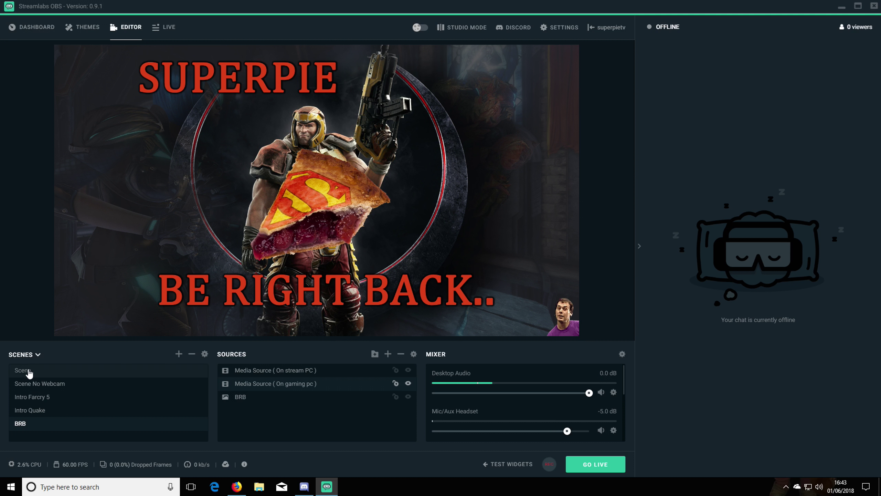
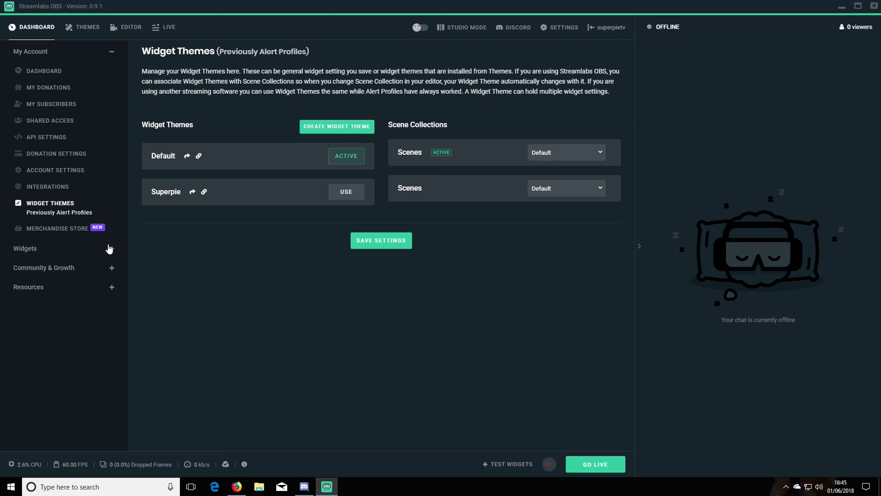
Open the Alert Box widget settings on the Dashboard, look over the general settings and send a test follow alert.
left_click(111, 248)
left_click(53, 275)
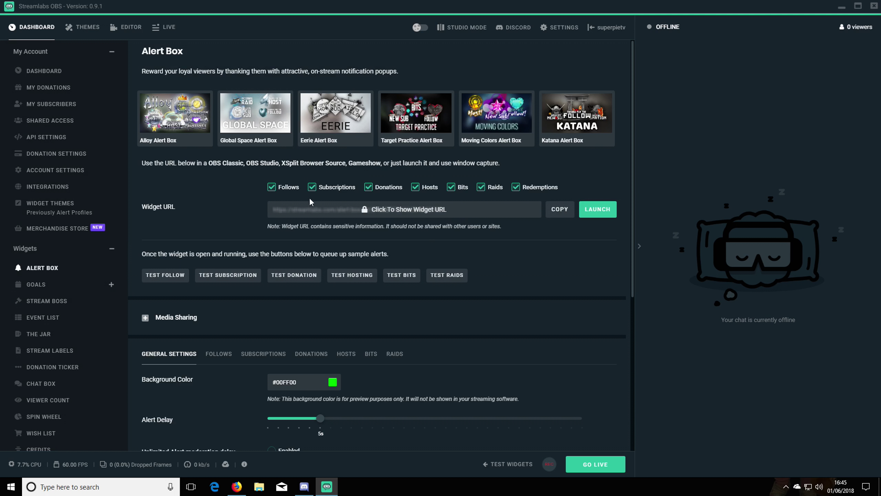
scroll(399, 222, "down", 5)
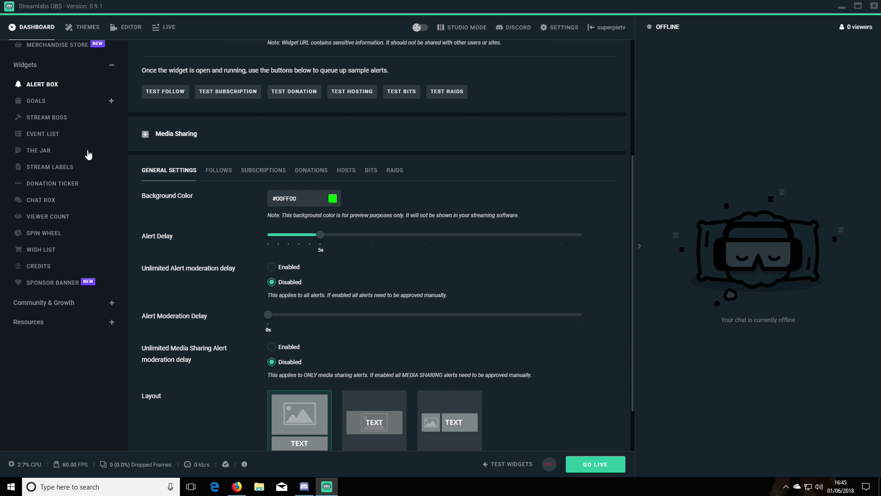
scroll(115, 153, "up", 4)
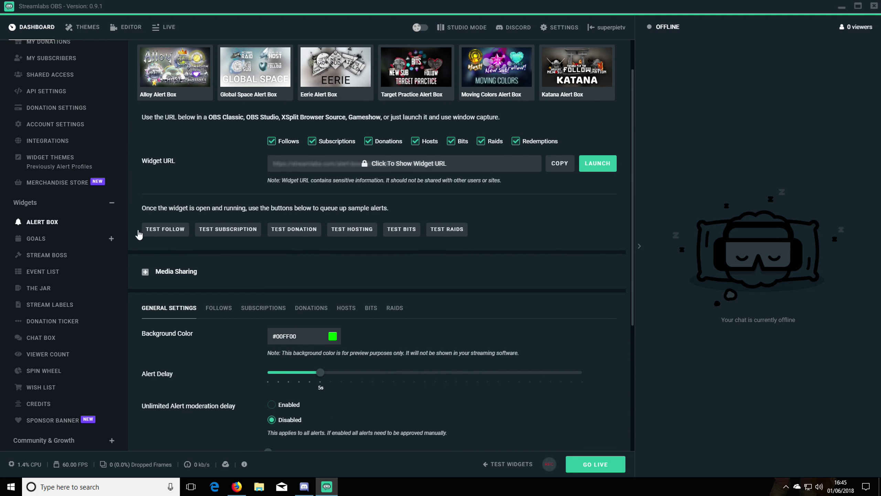
left_click(166, 229)
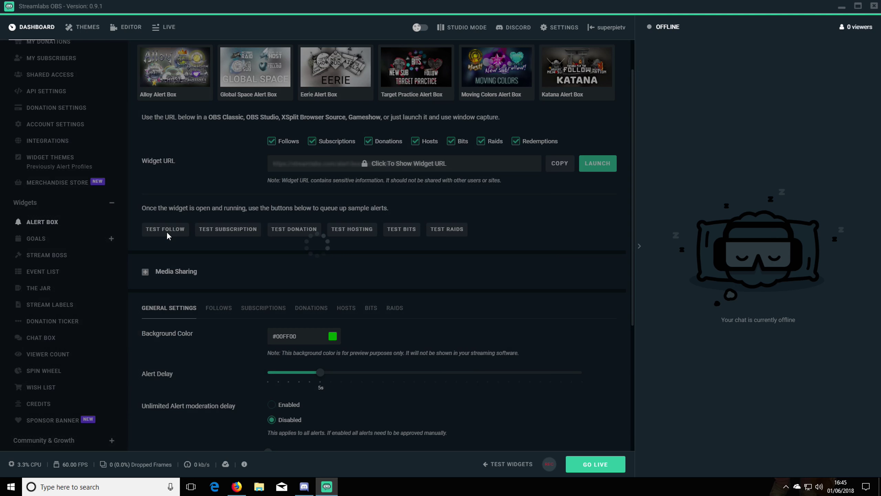
Send a test subscription alert from the Alert Box widget and view it in the Editor's preview.
left_click(230, 237)
left_click(126, 30)
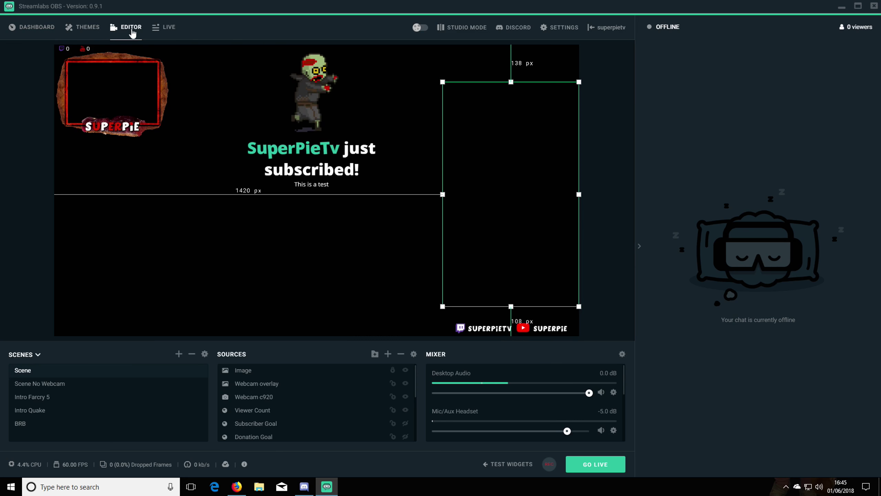
Look over the Stream Boss widget's battle details on the Dashboard and view the Event List widget settings.
left_click(33, 37)
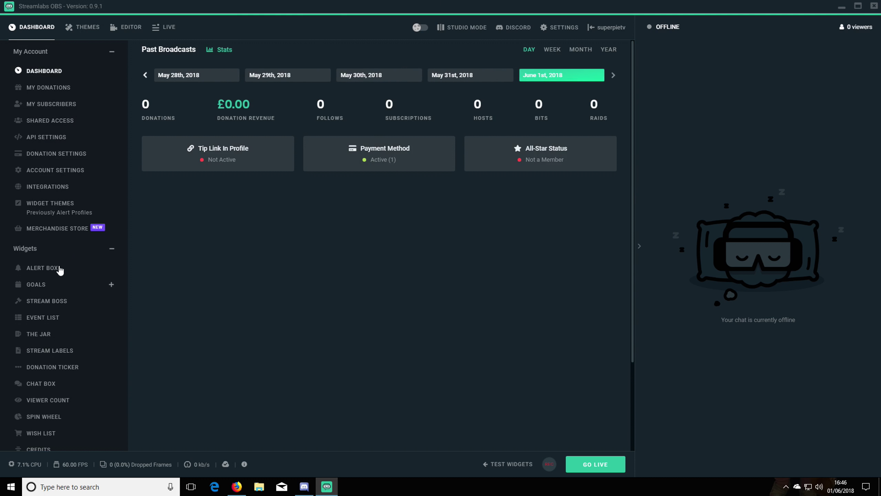
scroll(57, 269, "down", 1)
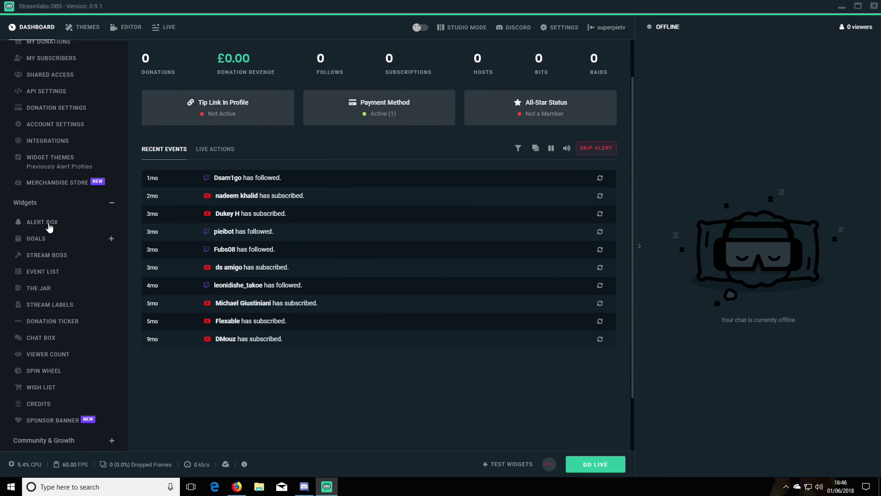
left_click(47, 256)
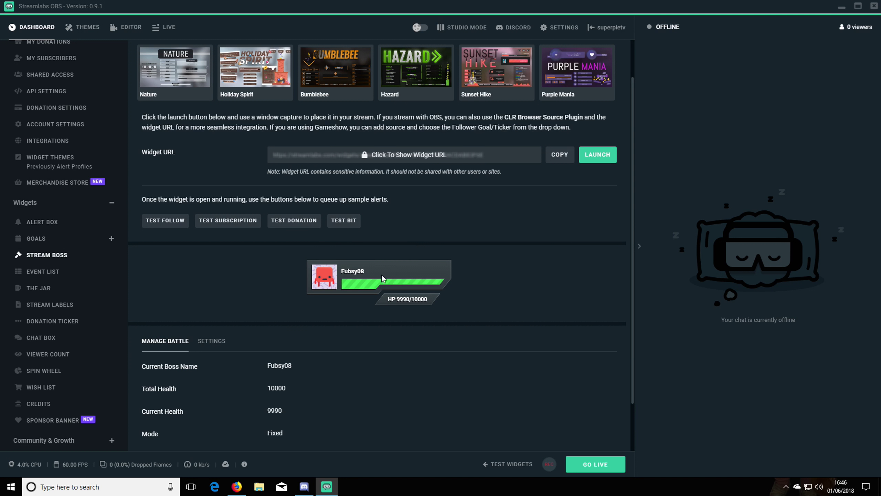
scroll(335, 260, "down", 2)
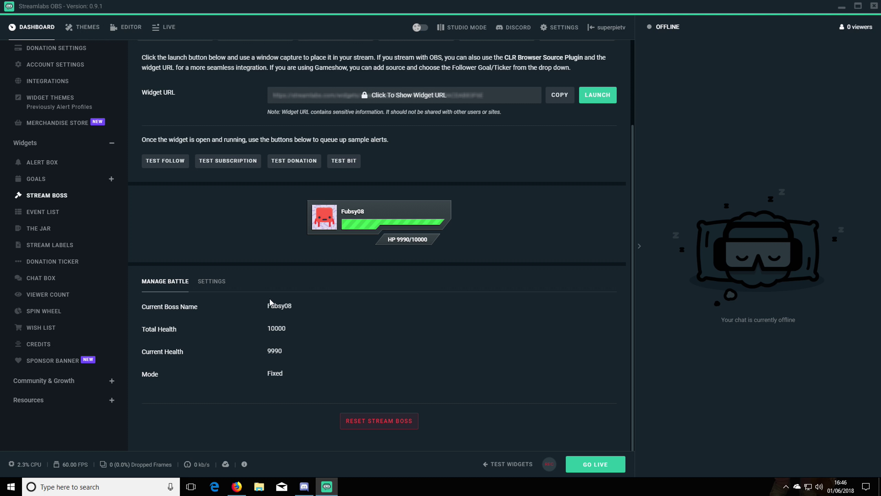
left_click(50, 216)
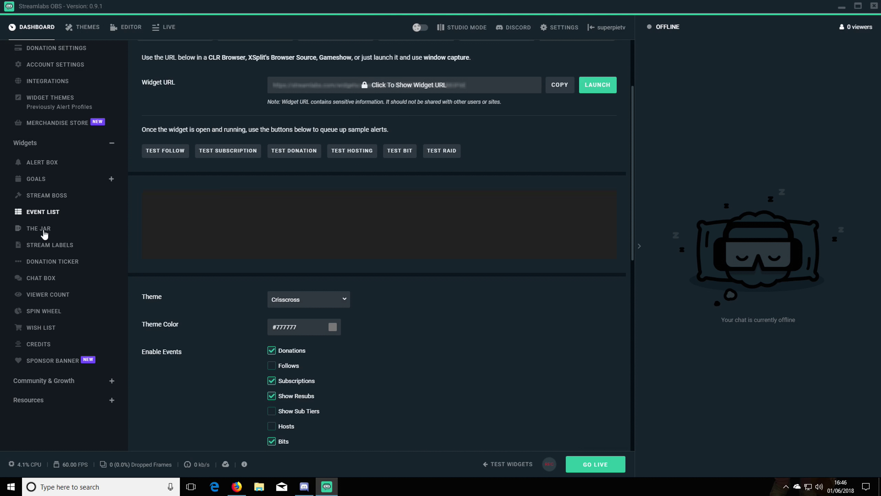
Examine The Jar widget's settings, from its enabled events and jar images to the media for follows and tip amounts.
left_click(43, 229)
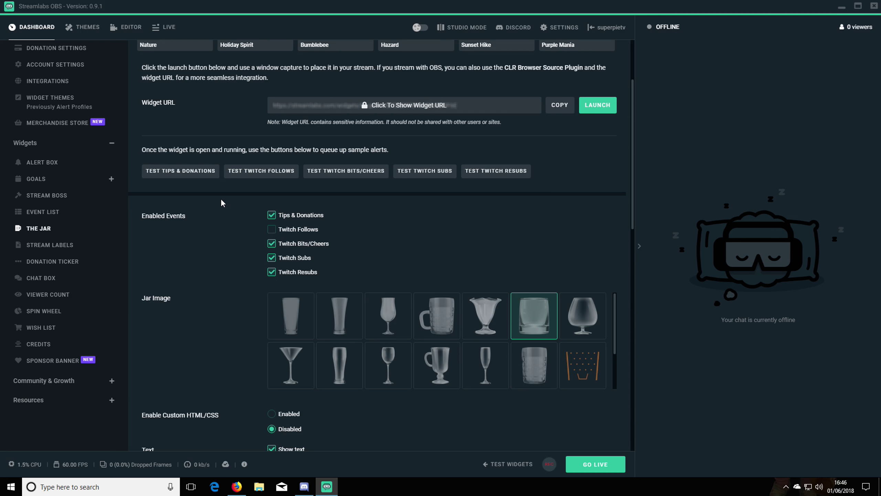
scroll(220, 198, "down", 6)
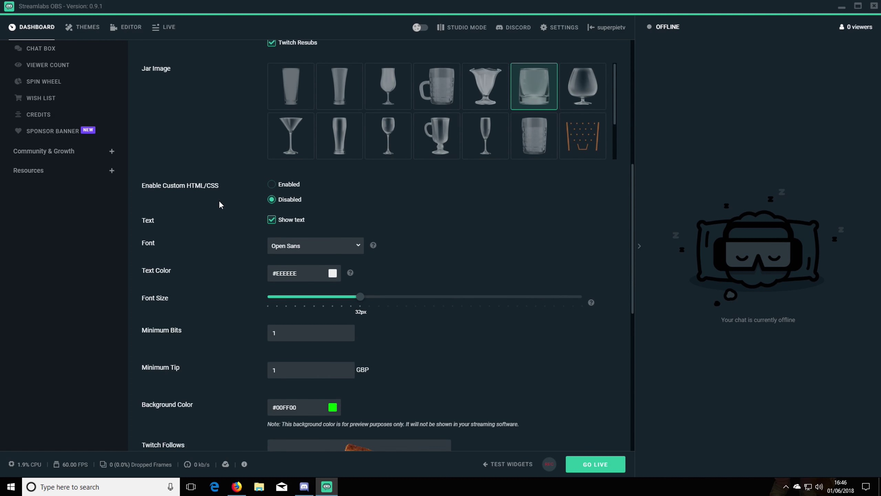
scroll(220, 202, "down", 3)
scroll(218, 204, "up", 12)
scroll(217, 205, "down", 10)
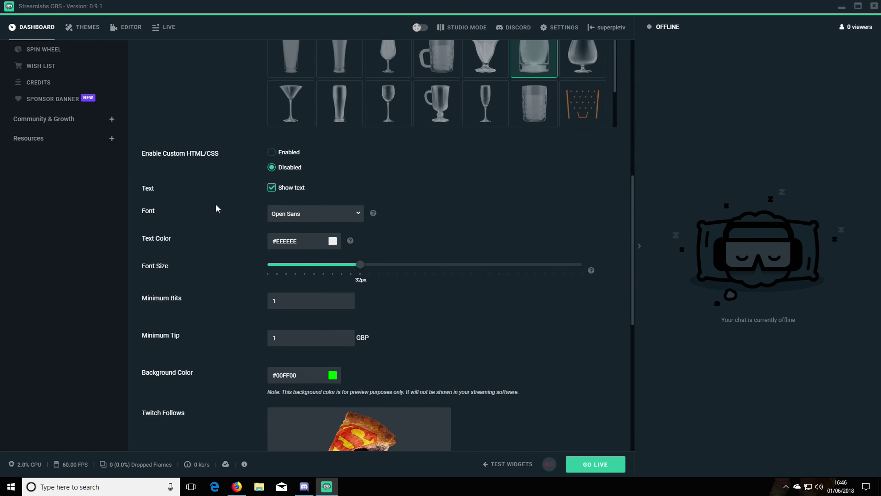
scroll(216, 204, "down", 9)
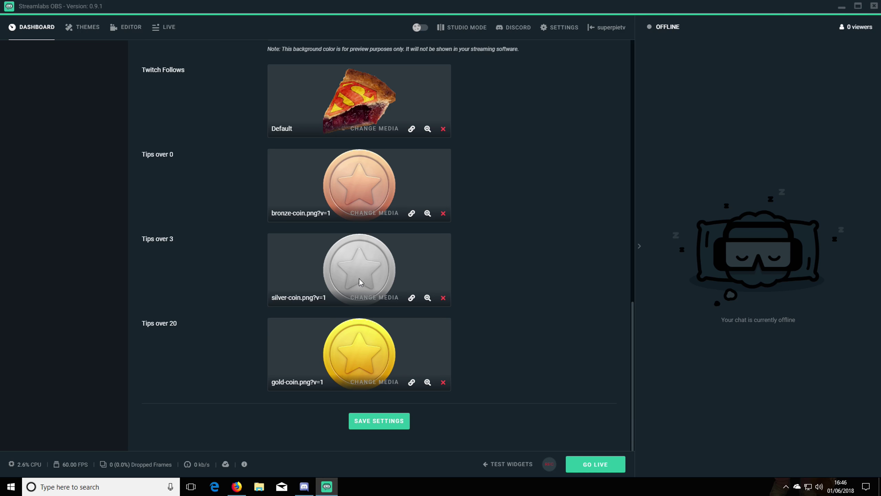
scroll(360, 281, "up", 6)
scroll(358, 242, "down", 5)
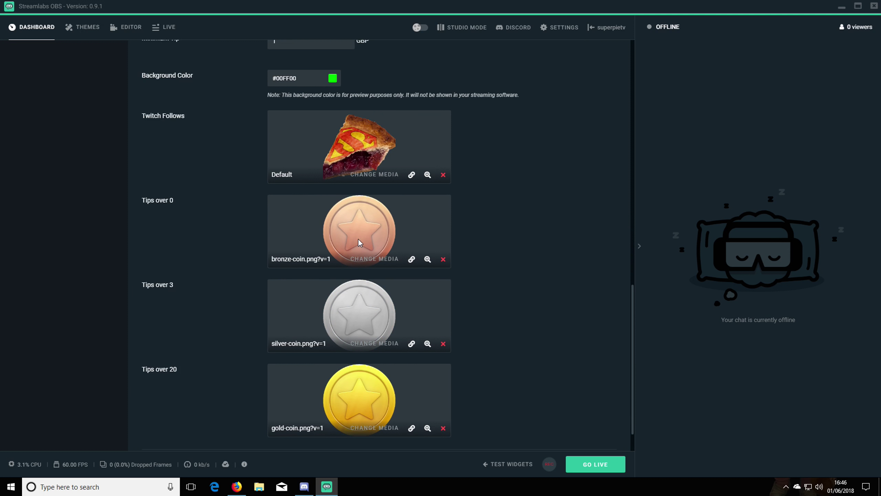
scroll(358, 239, "down", 2)
scroll(356, 205, "up", 14)
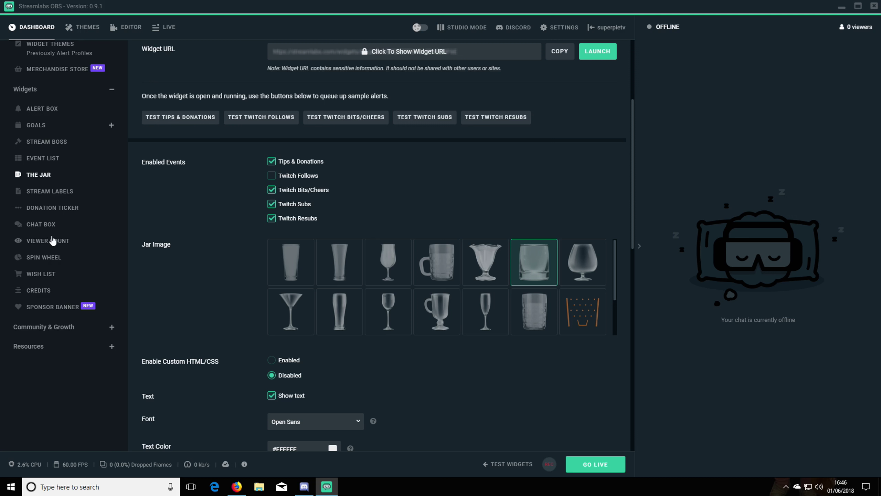
Look over the Donation Ticker widget settings and examine the Spin Wheel widget's categories and section weights.
left_click(50, 207)
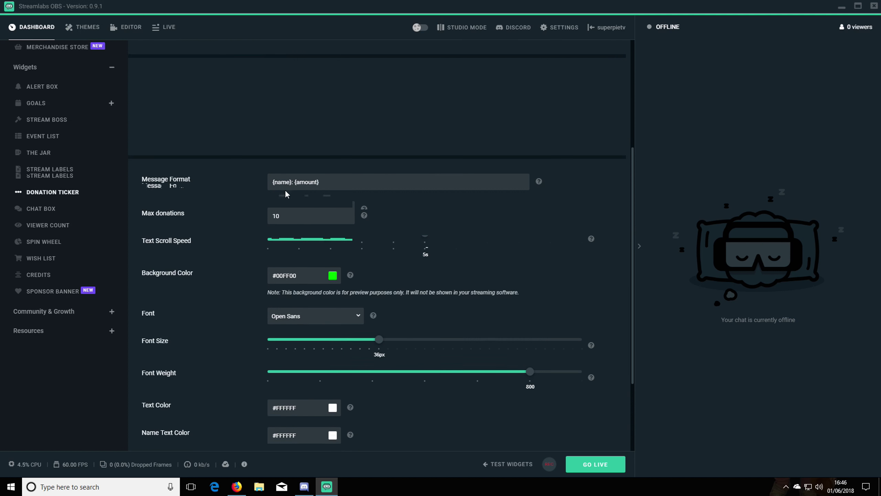
scroll(521, 185, "up", 3)
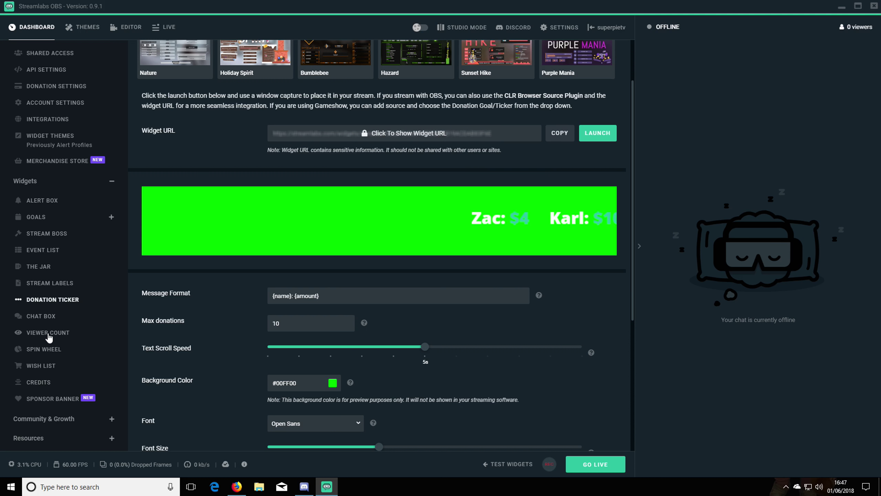
left_click(33, 351)
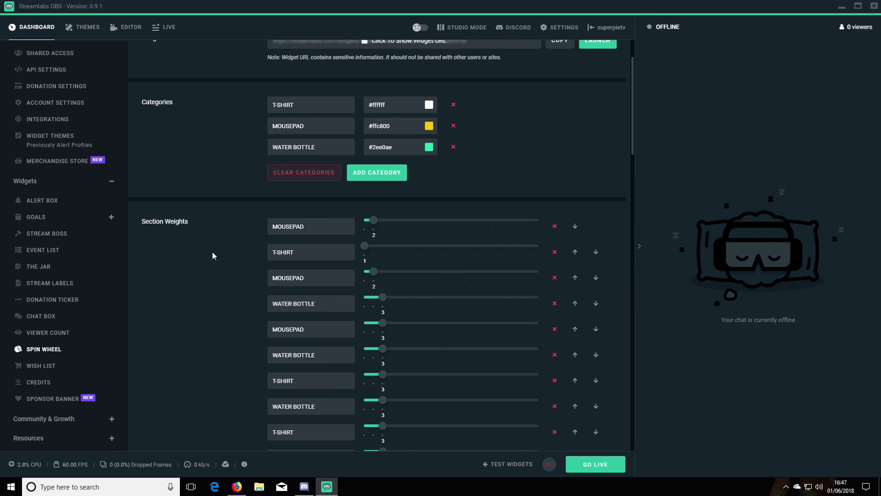
scroll(208, 253, "down", 3)
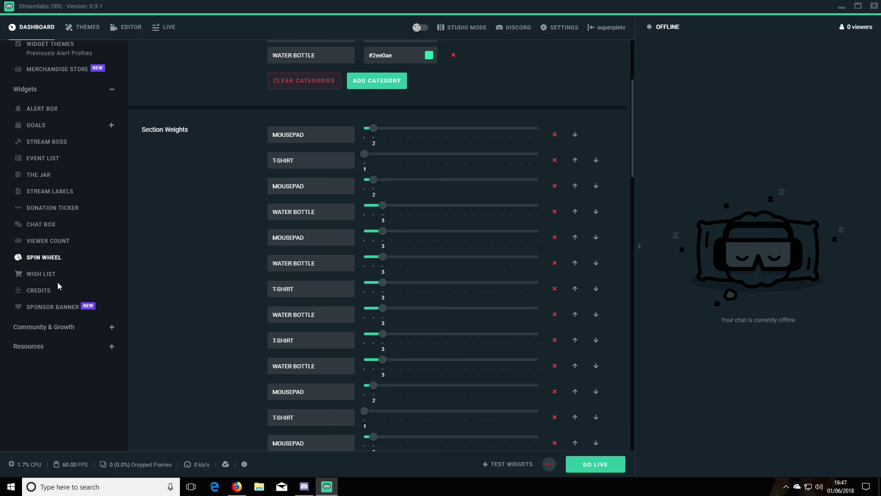
scroll(57, 284, "down", 1)
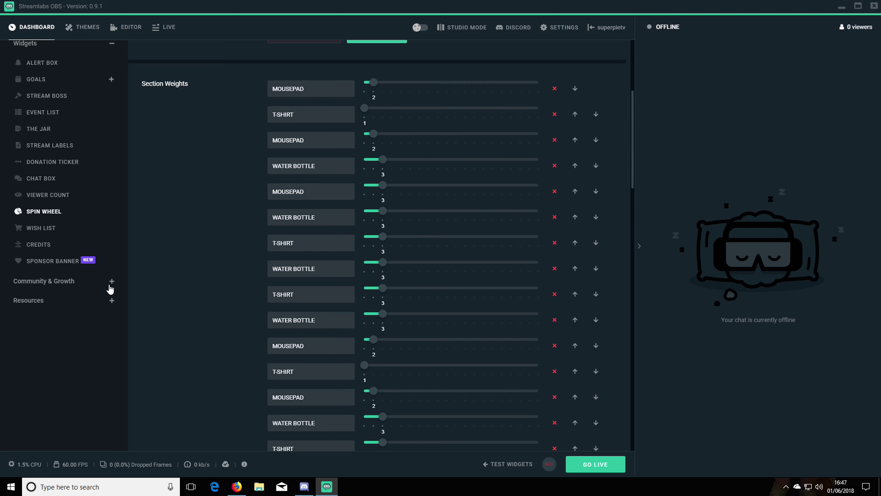
scroll(110, 288, "up", 5)
scroll(103, 286, "down", 6)
scroll(104, 283, "up", 6)
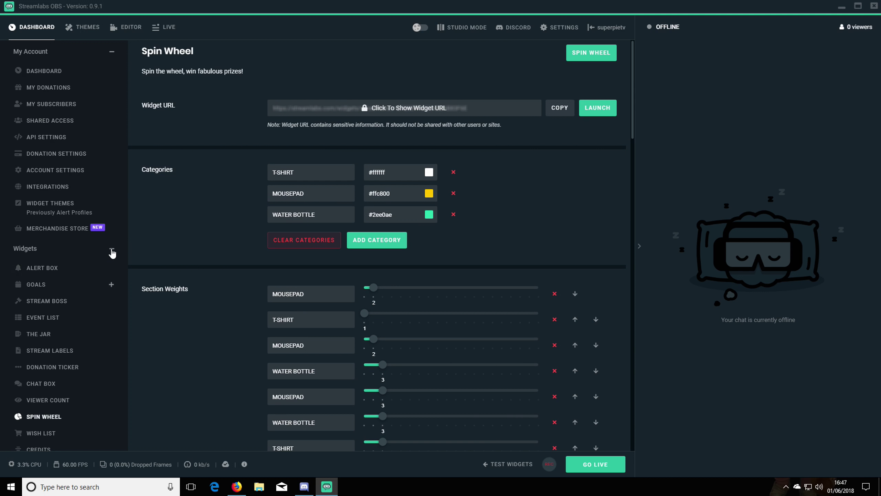
Collapse the My Account section of the Dashboard and revisit the Themes and Dashboard pages.
left_click(111, 53)
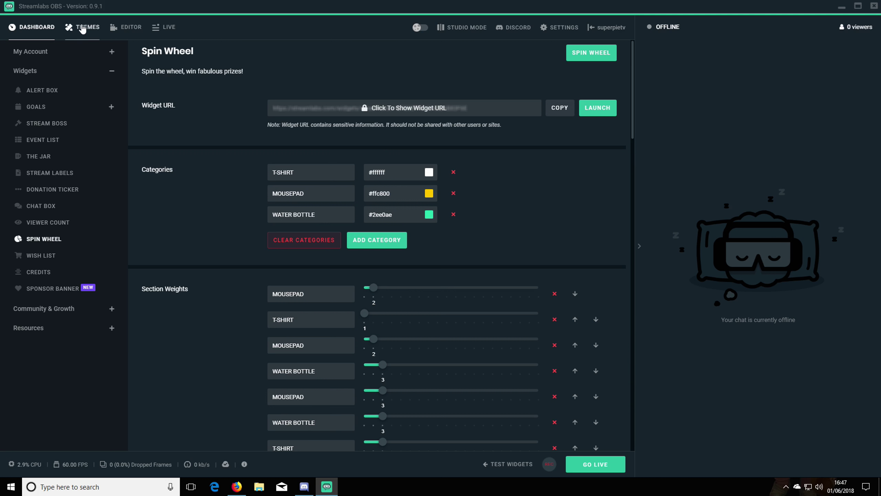
left_click(96, 30)
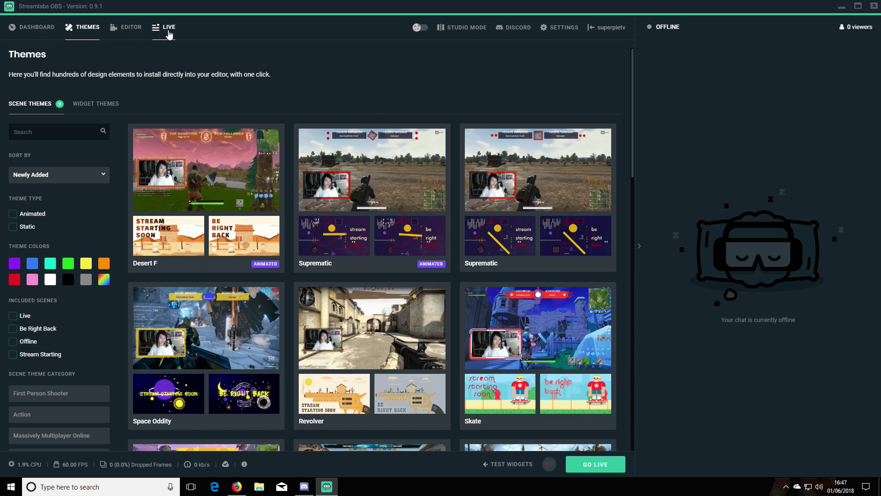
left_click(43, 29)
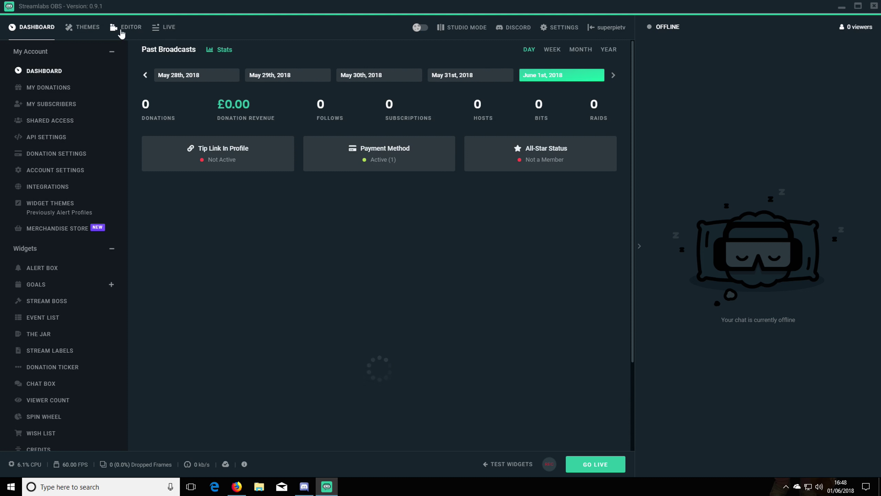
Add a Window Capture source with its default name to the scene named Scene, dismissing its properties.
left_click(123, 28)
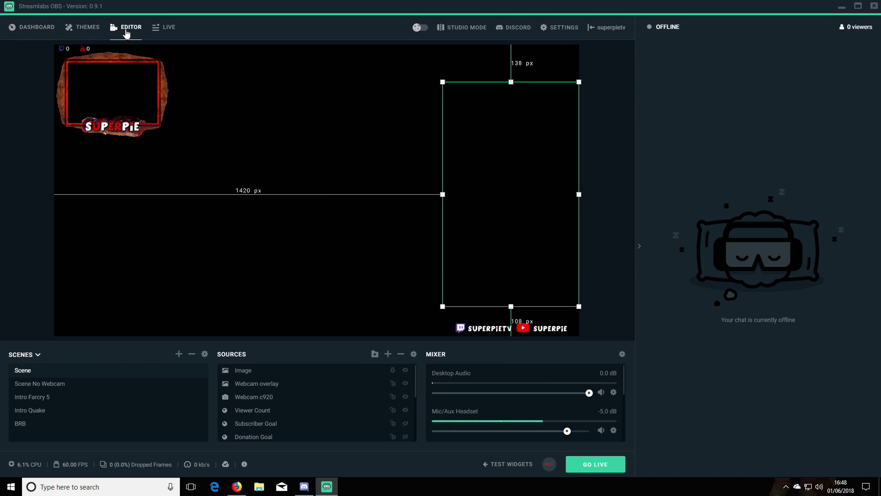
left_click(389, 355)
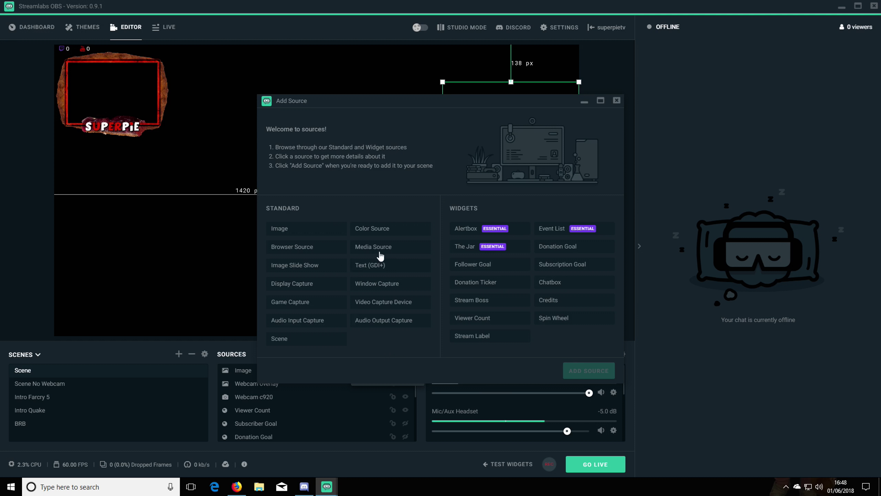
left_click(382, 288)
double_click(380, 283)
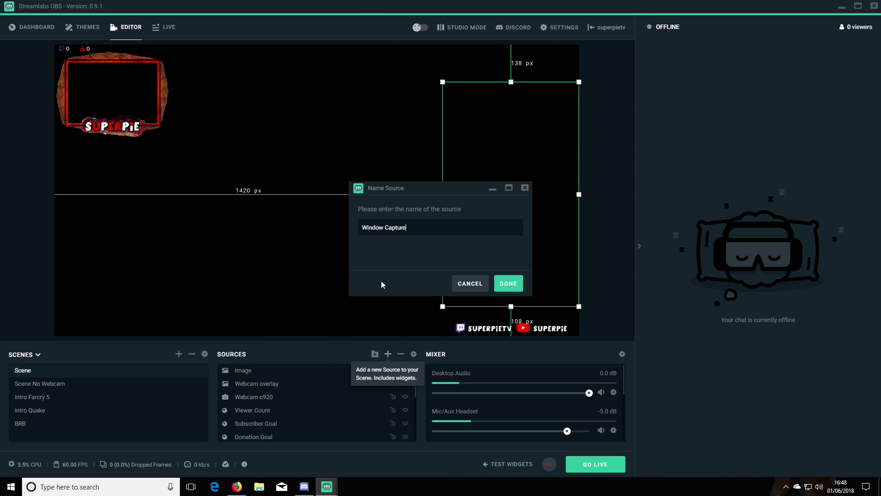
left_click(507, 284)
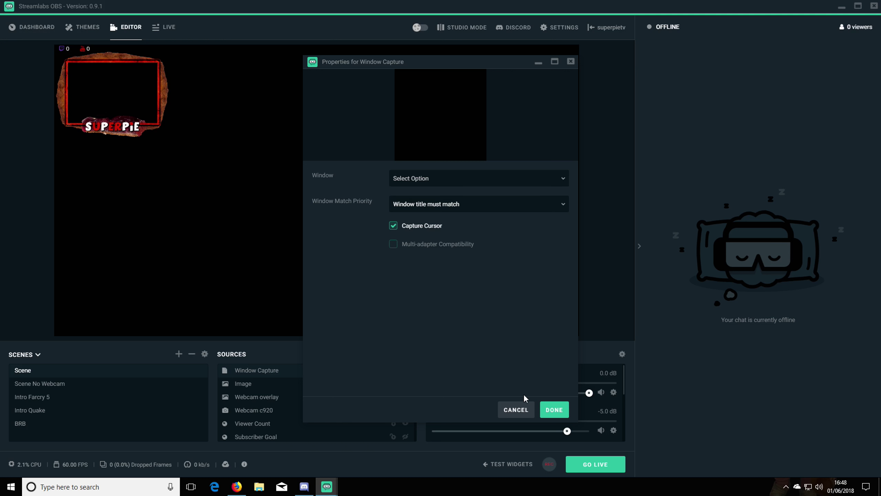
left_click(516, 410)
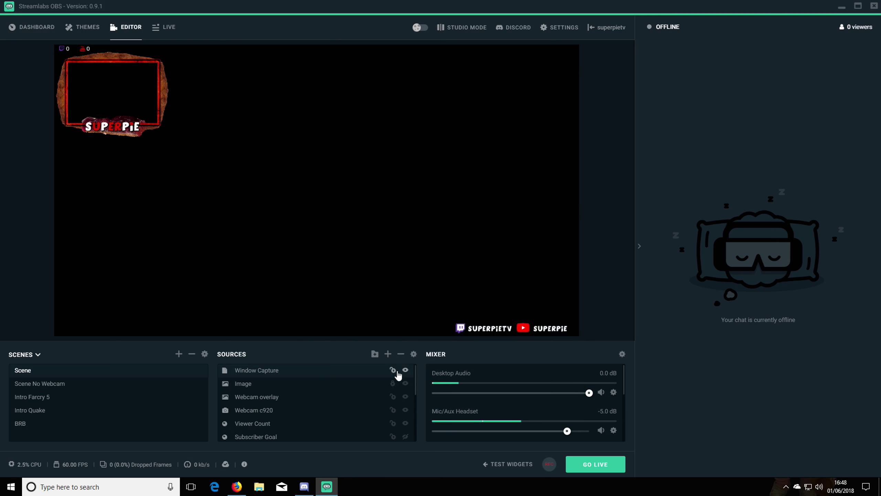
Try the "Match title, otherwise find window of same type" match priority in the Window Capture properties, then cancel.
double_click(346, 370)
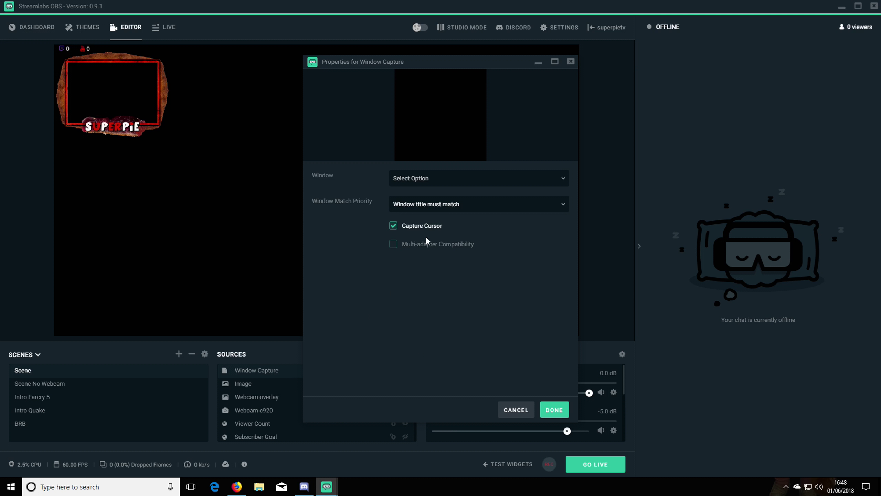
left_click(564, 180)
left_click(557, 207)
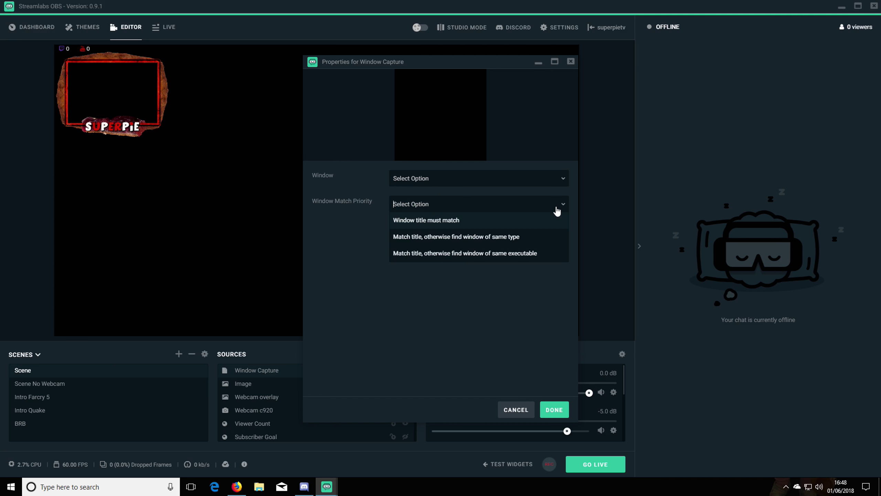
left_click(518, 238)
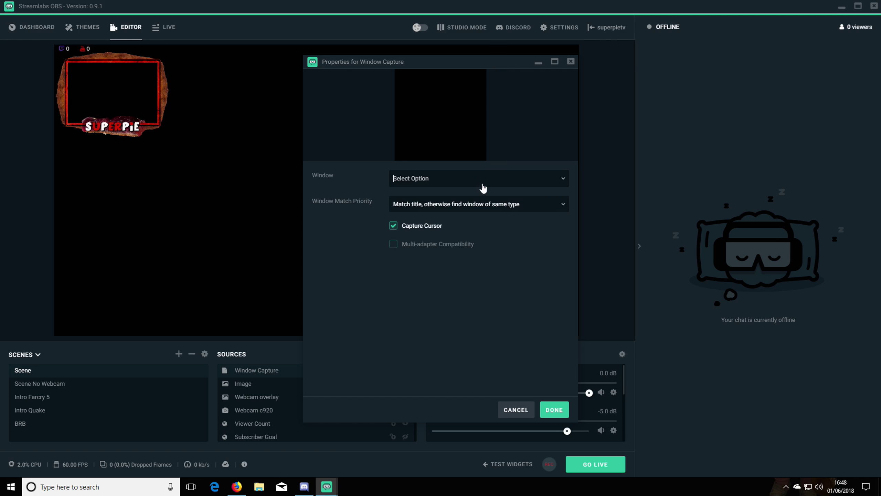
left_click(518, 408)
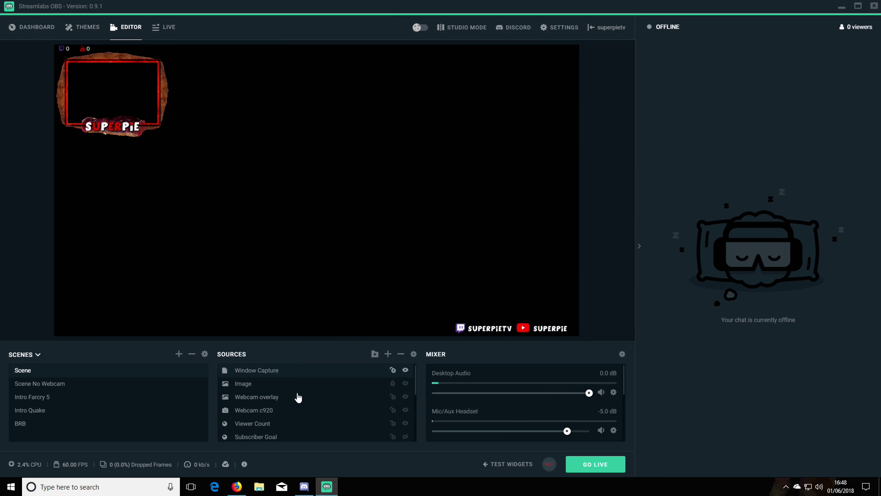
Try adding a Window Capture source named Firefox to the scene named Scene and check its window match priority options.
left_click(389, 355)
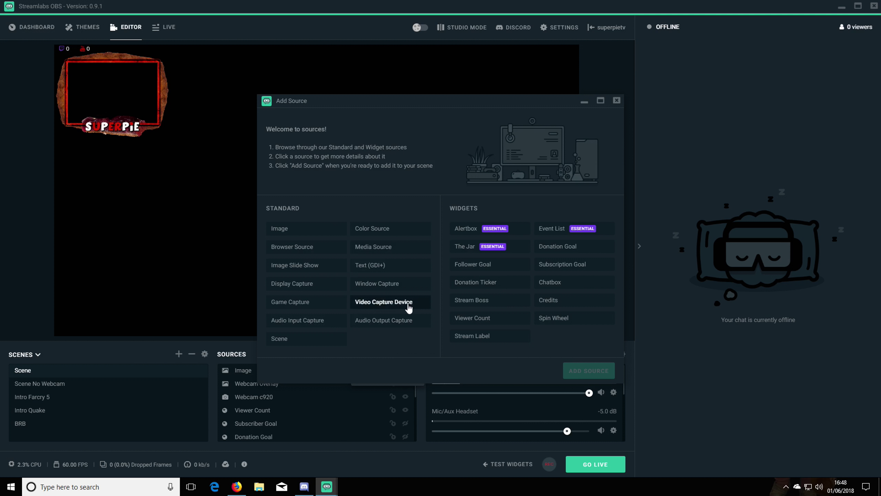
left_click(386, 287)
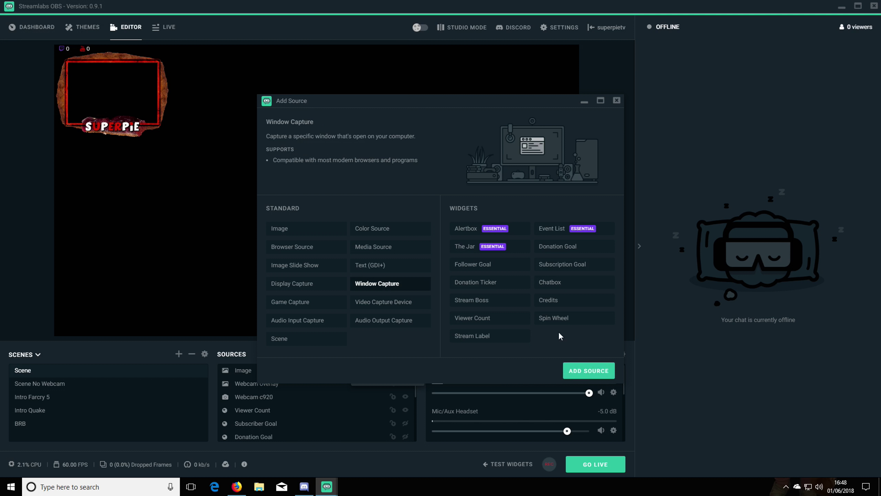
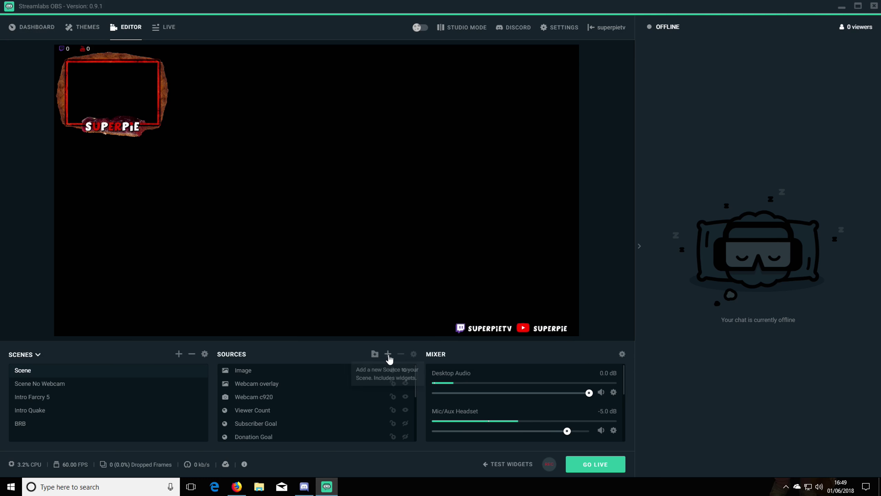
left_click(388, 357)
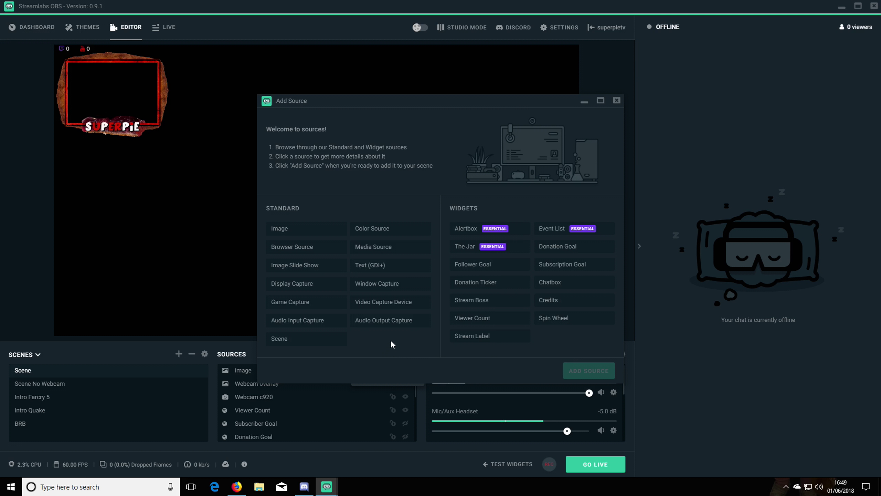
left_click(363, 284)
left_click(571, 366)
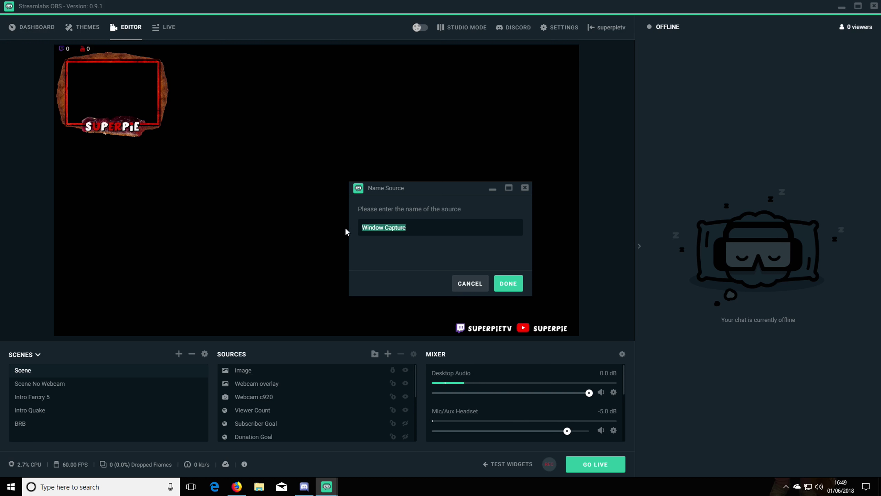
key("BackSpace")
type("Firefox")
key("Return")
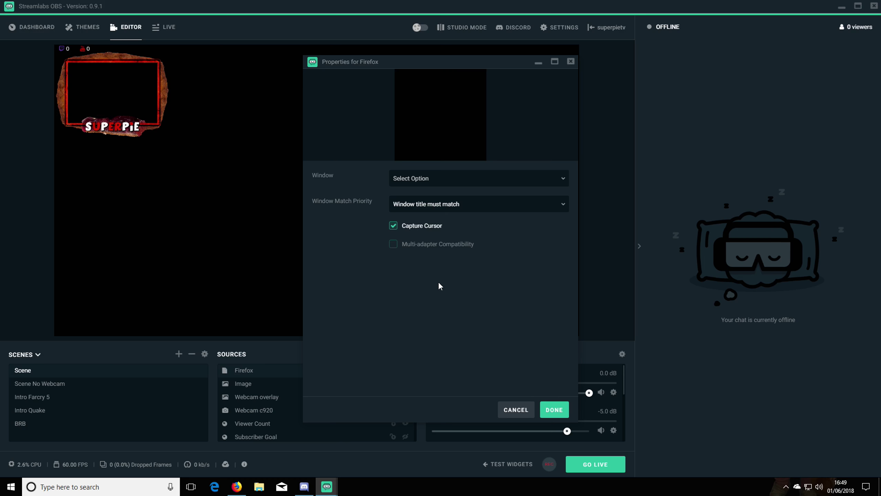
left_click(442, 208)
left_click(443, 219)
Restore the Firefox window with the YouTube video, cancel the Firefox source's properties and remove that source.
left_click(243, 488)
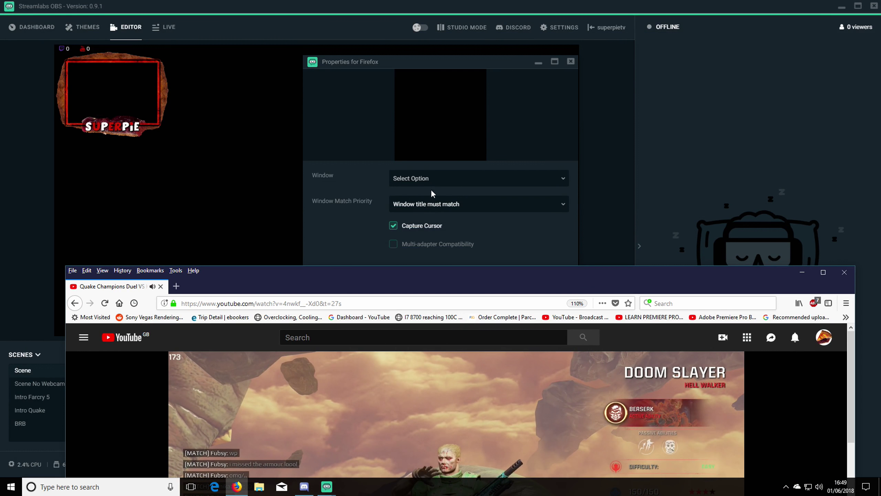
left_click(432, 194)
left_click(516, 410)
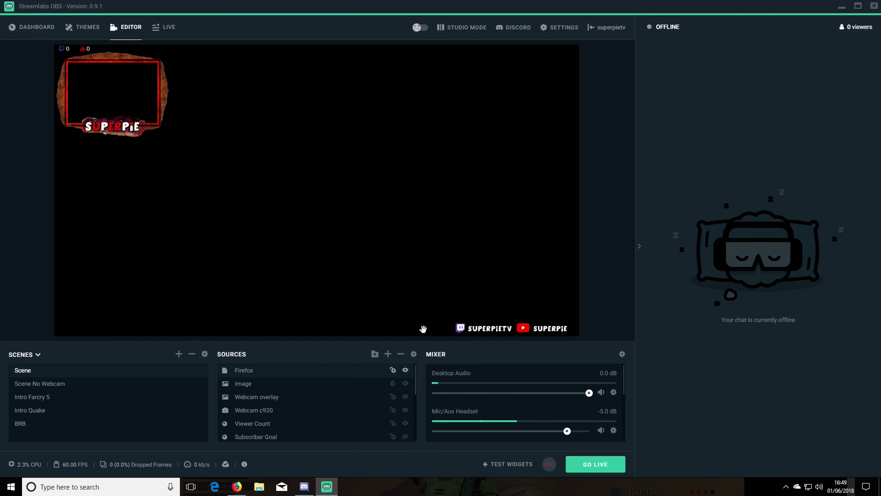
scroll(326, 378, "down", 1)
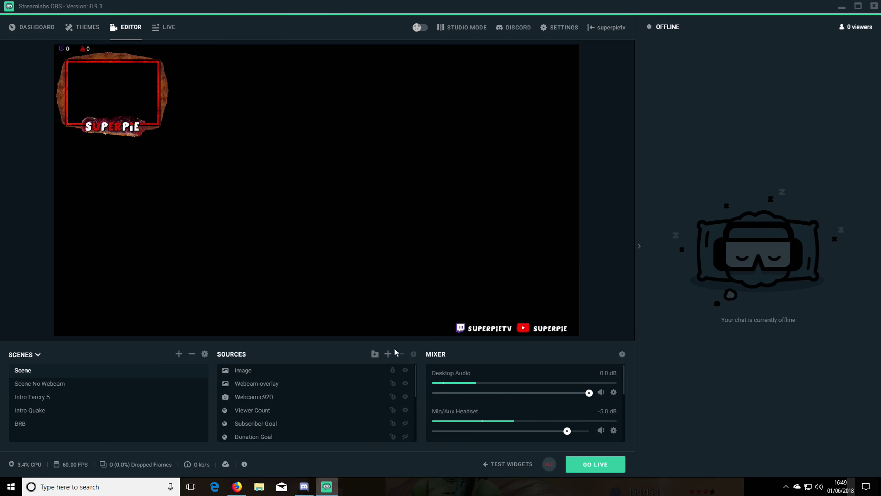
Add a Window Capture source with its default name, accepting the firefox.exe window showing the Quake Champions video.
left_click(388, 354)
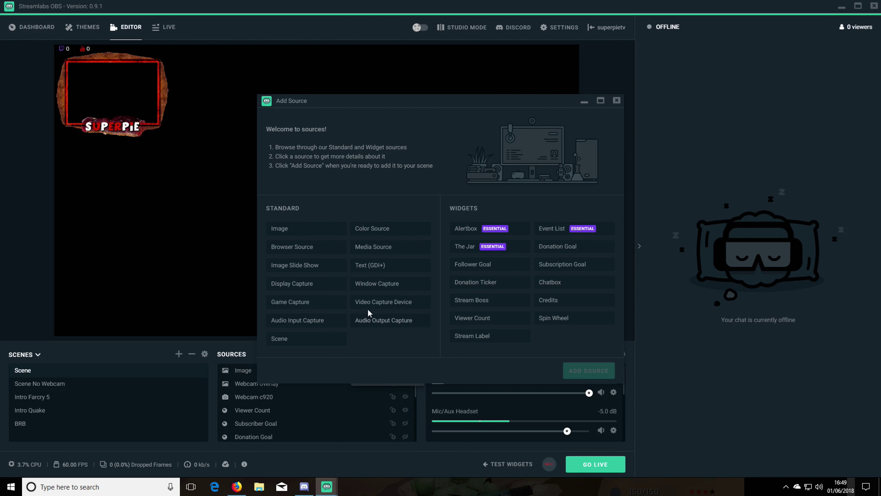
left_click(387, 286)
left_click(578, 374)
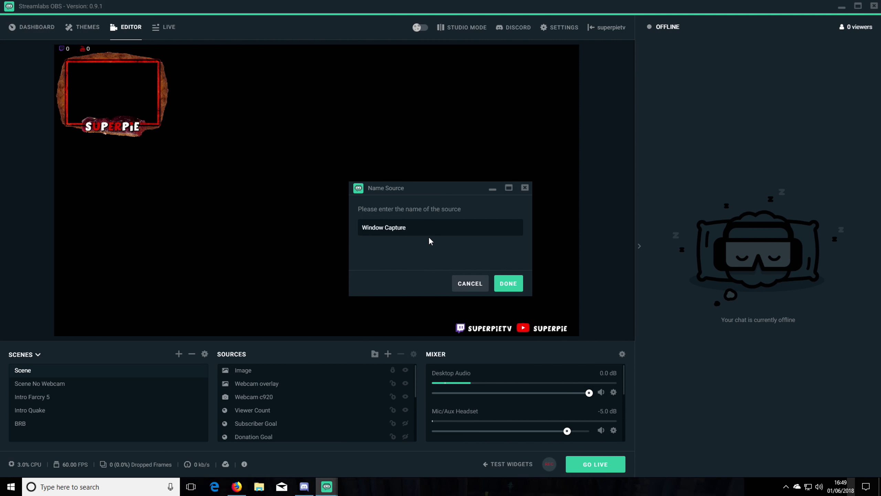
left_click(516, 288)
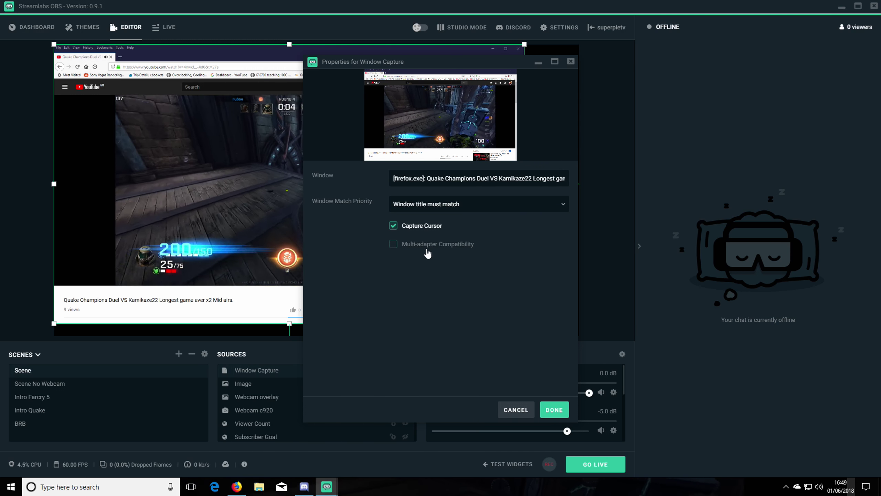
left_click_drag(421, 64, 673, 102)
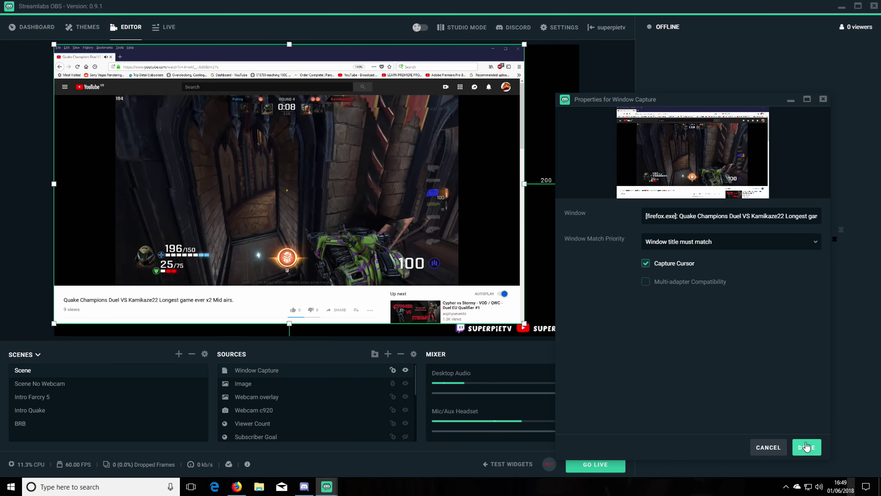
left_click(796, 443)
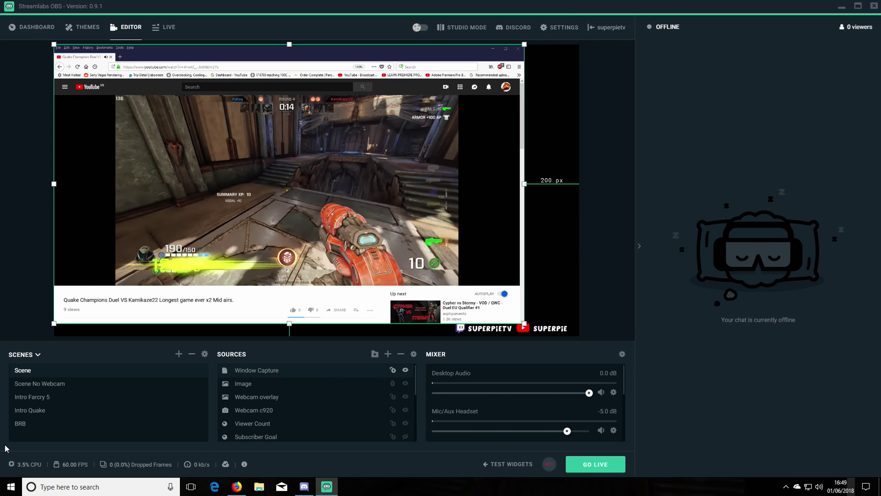
Start a live stream of the scene, view the Live Actions, and end the stream.
left_click(593, 468)
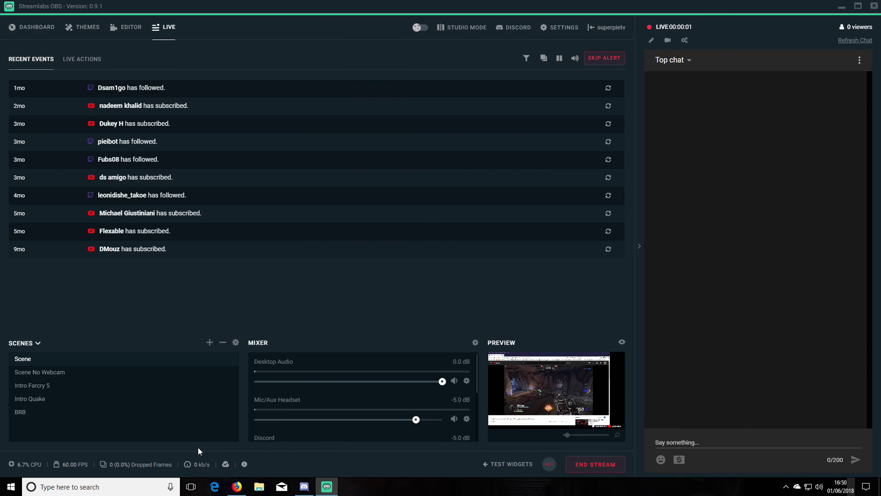
left_click(92, 64)
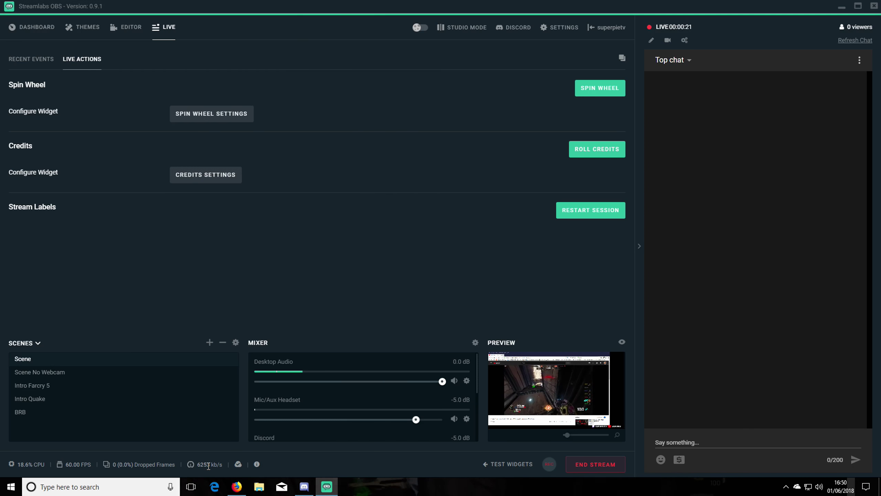
left_click(586, 468)
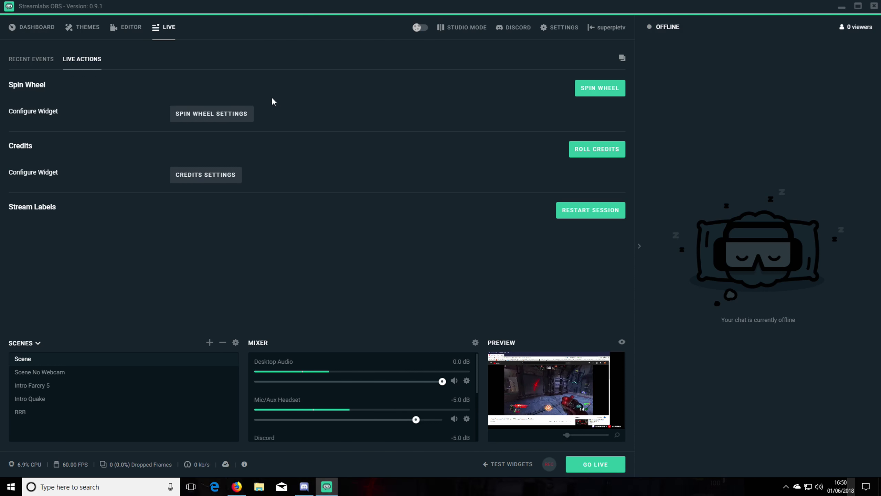
Examine the Stream and General pages of the settings, with the Editor shown behind them.
left_click(36, 30)
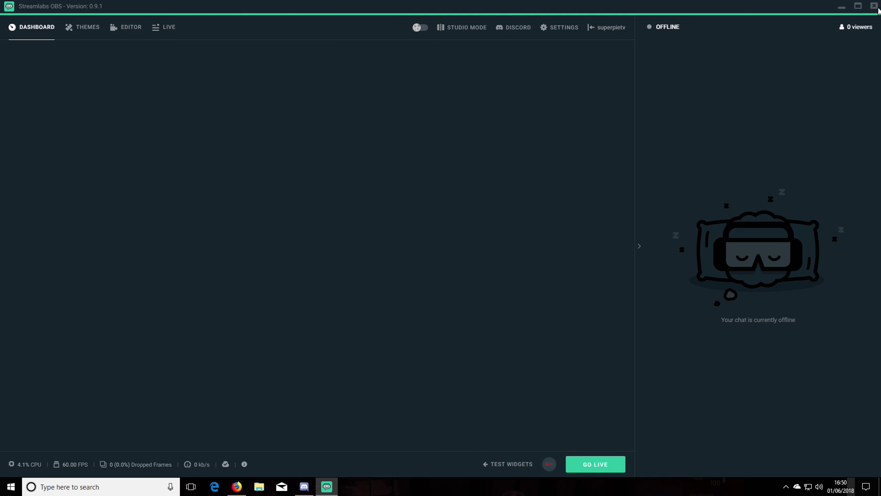
left_click(543, 35)
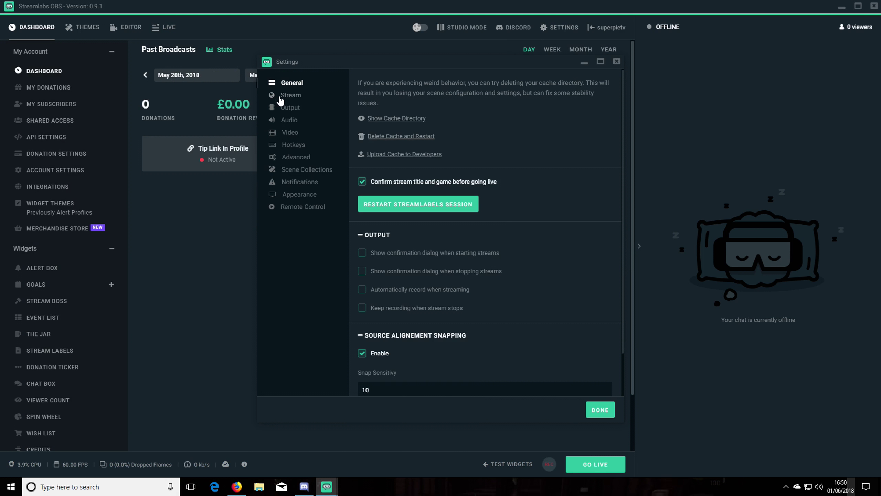
left_click(283, 97)
left_click_drag(360, 68, 261, 77)
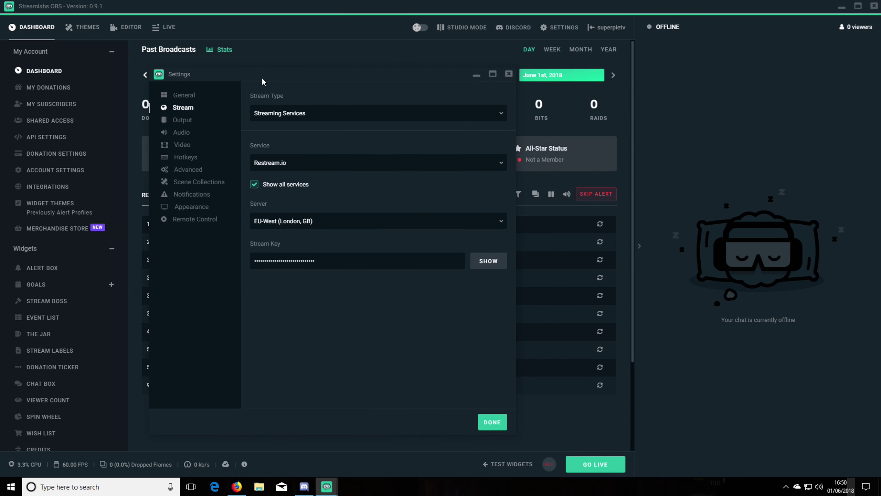
left_click(131, 31)
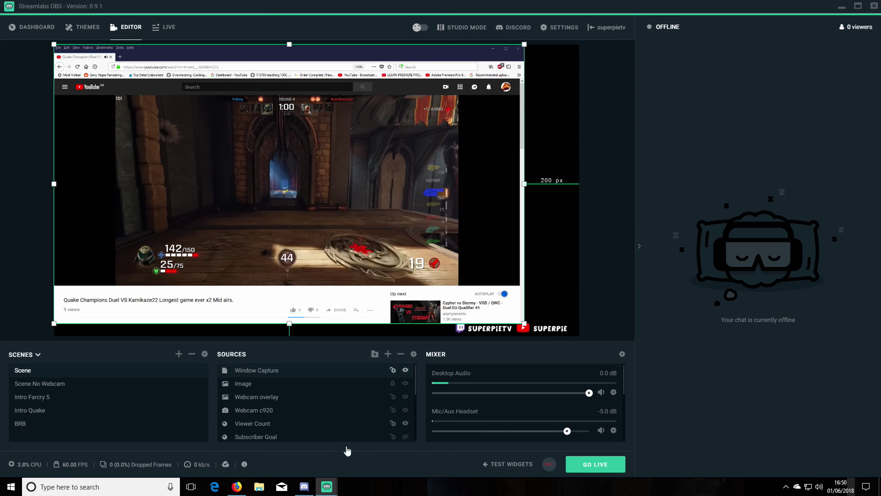
mouse_move(326, 486)
left_click(379, 441)
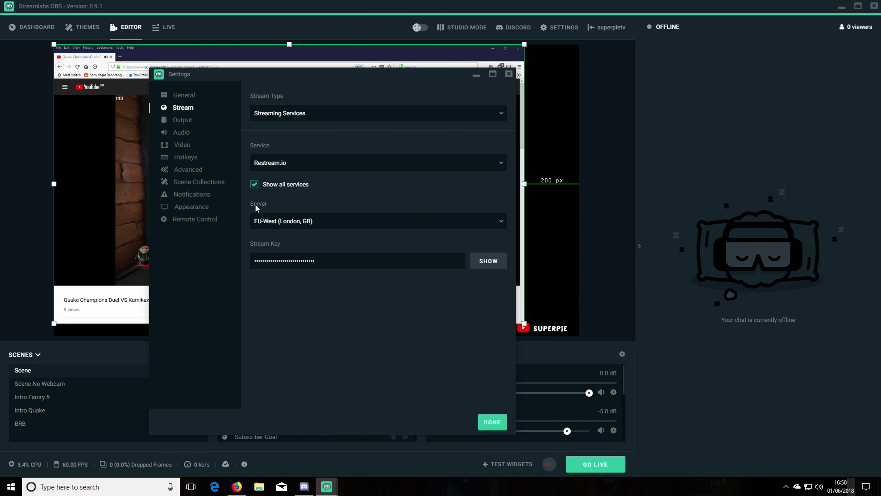
left_click(185, 98)
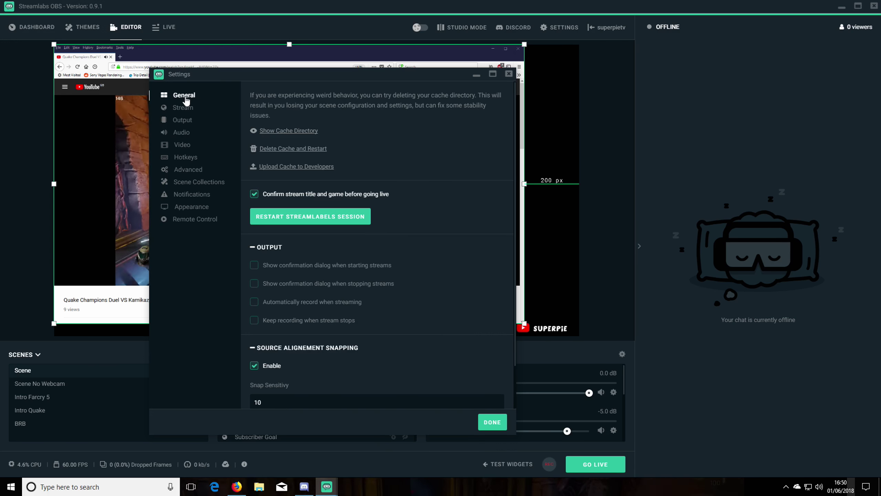
scroll(187, 122, "down", 2)
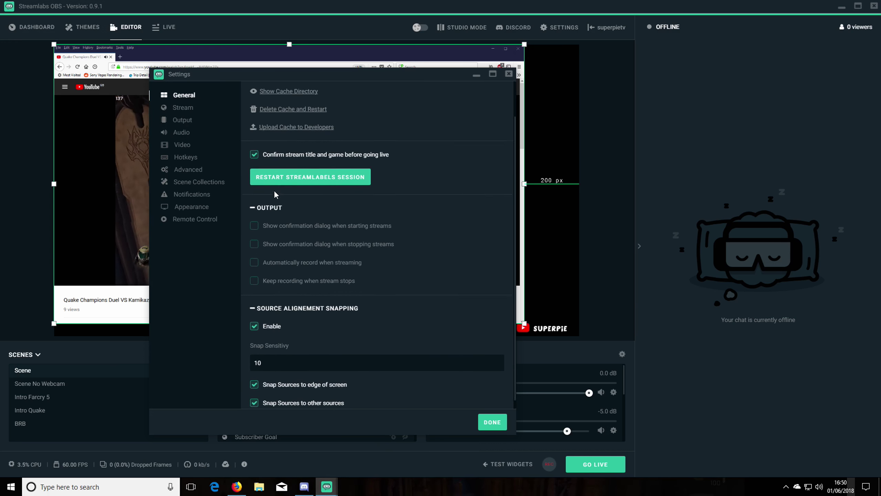
Review the streaming Output settings and the available CPU Usage Preset options, keeping fast.
left_click(190, 121)
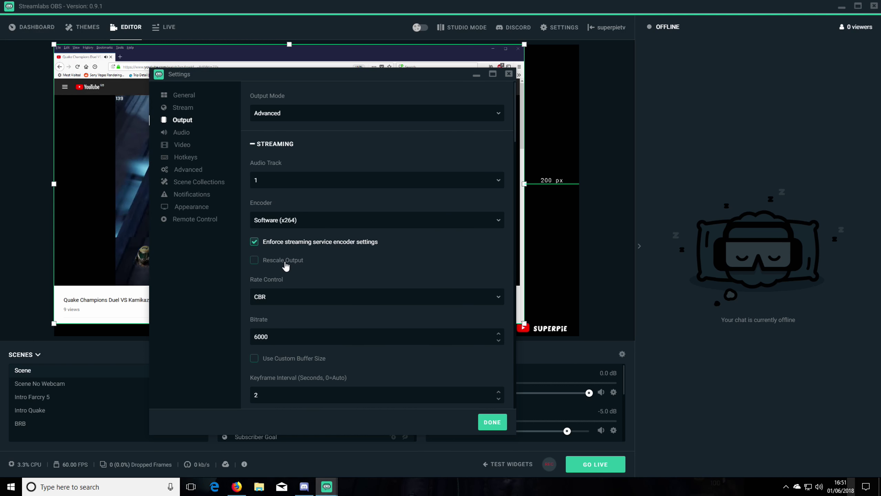
left_click_drag(300, 78, 540, 97)
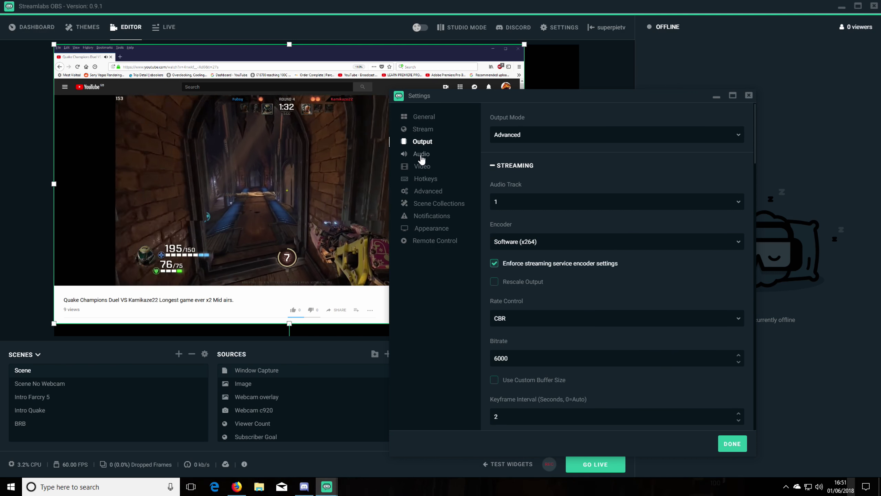
scroll(581, 249, "down", 8)
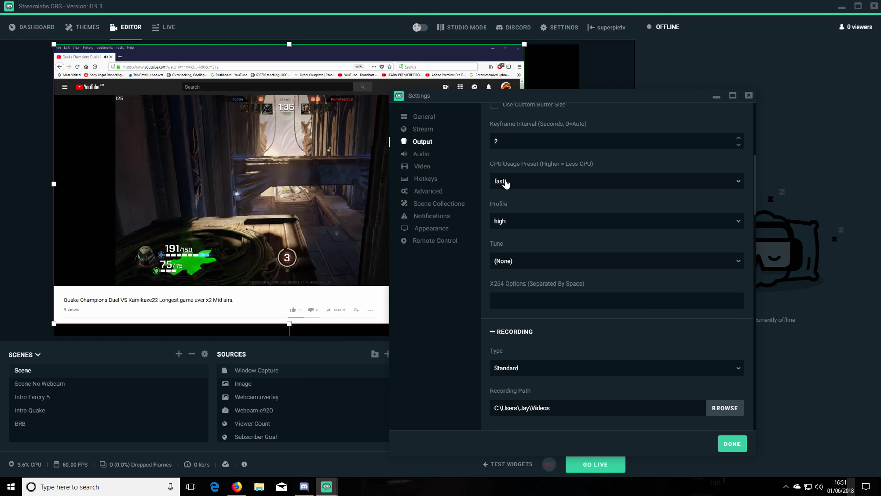
left_click(524, 185)
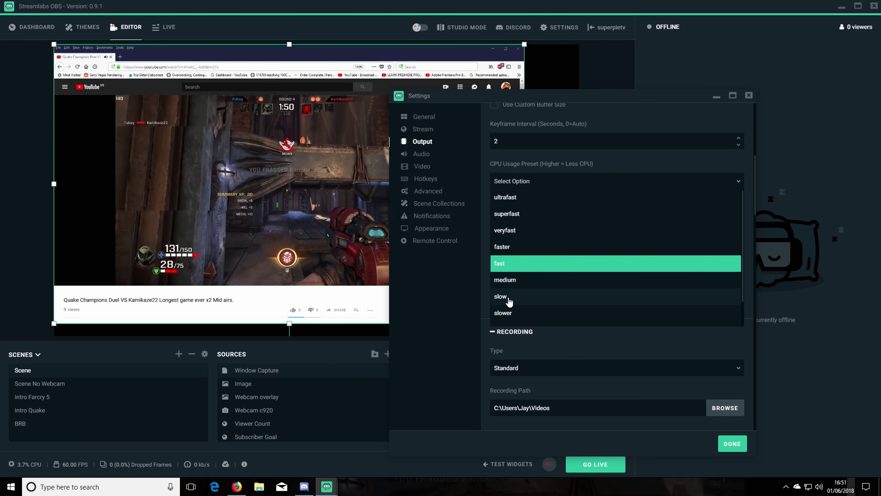
left_click(633, 161)
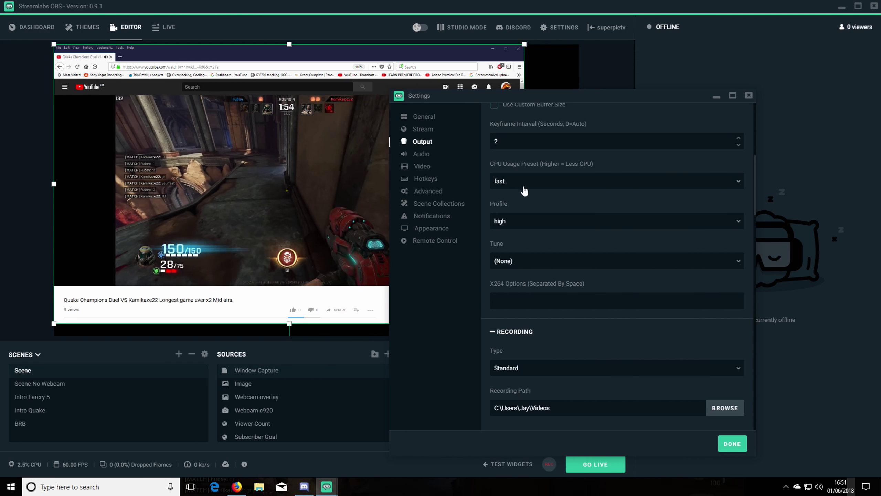
scroll(544, 241, "down", 1)
scroll(530, 189, "up", 3)
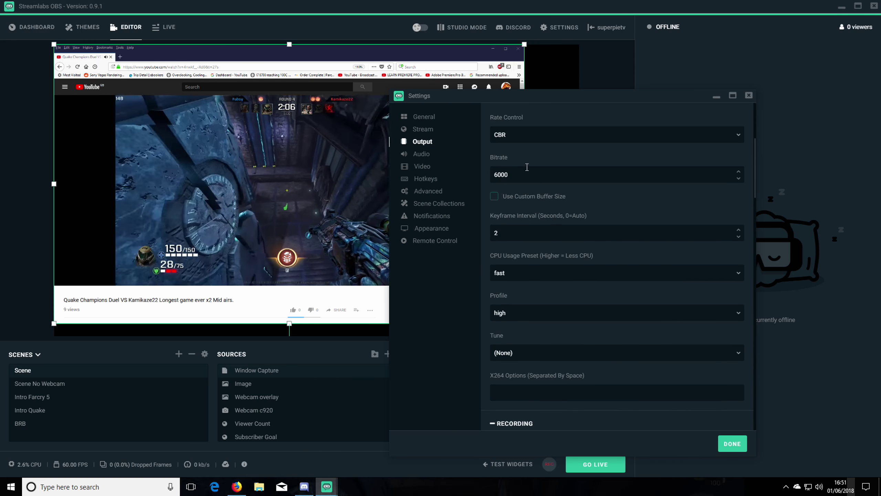
Look at the Rate Control and Encoder choices in the Output settings without changing them.
left_click(526, 139)
scroll(543, 166, "up", 5)
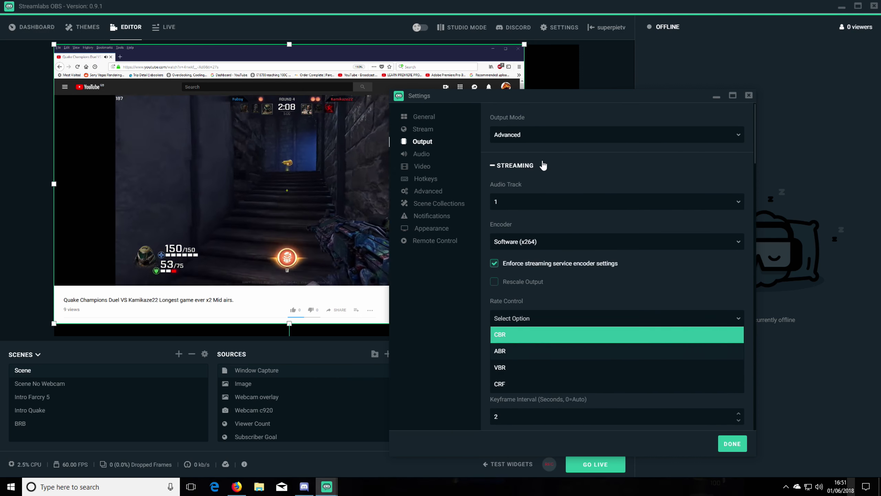
left_click(524, 245)
left_click(547, 233)
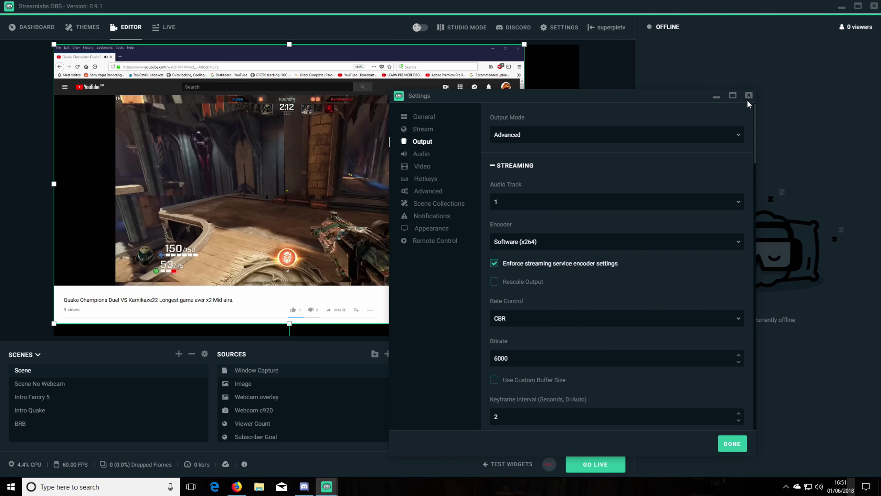
Check the Audio and Video settings, and enable Rescale Output in the streaming Output settings.
left_click(414, 155)
left_click(422, 166)
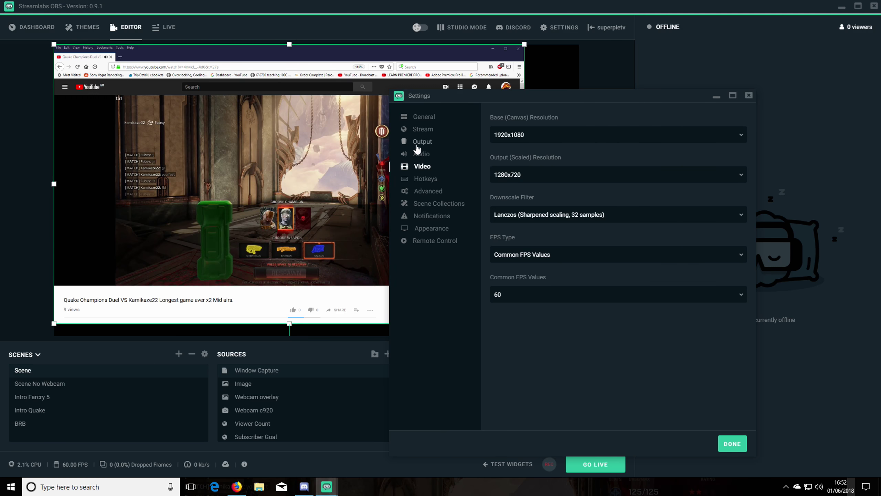
left_click(421, 142)
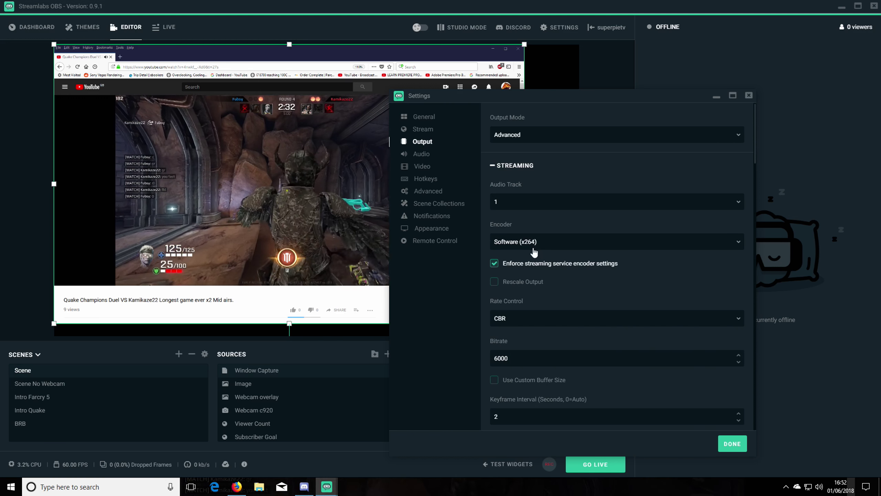
left_click(494, 283)
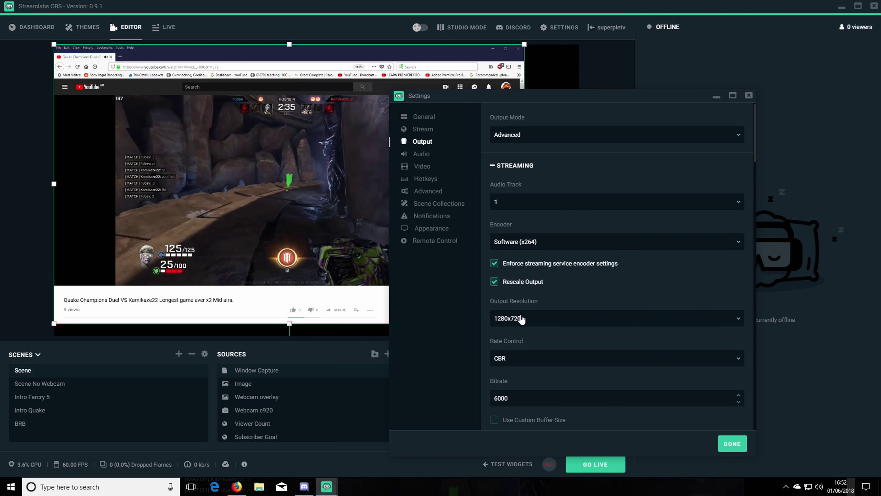
Review the Output (Scaled) Resolution choices in the Video settings, and open the Advanced settings.
left_click(421, 166)
left_click(509, 175)
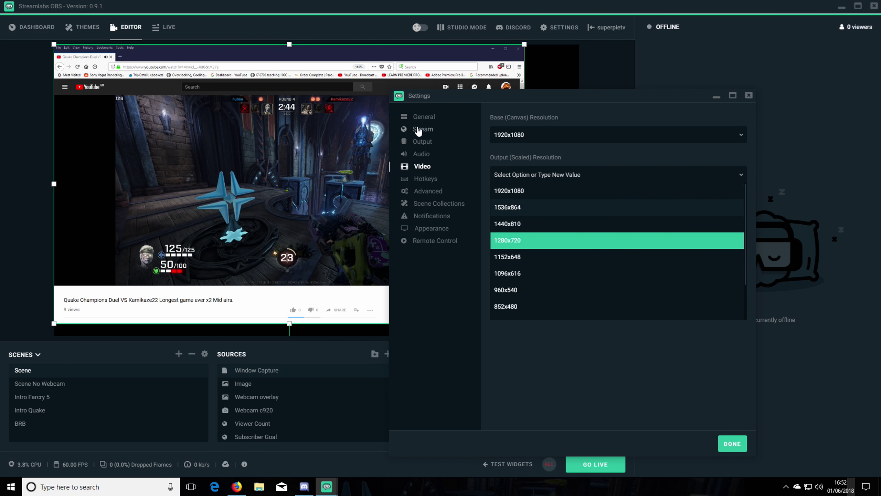
left_click(428, 191)
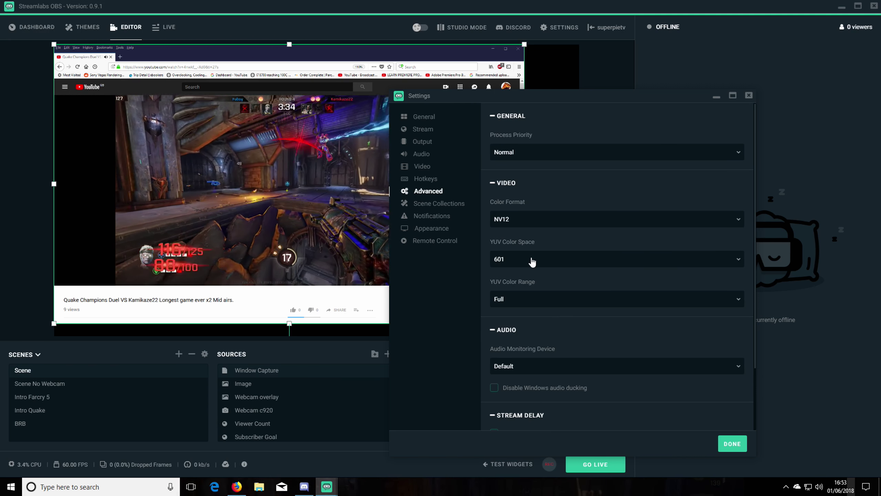
Try 709 as the YUV Color Space in the Advanced video settings, and set it back to 601.
left_click(533, 260)
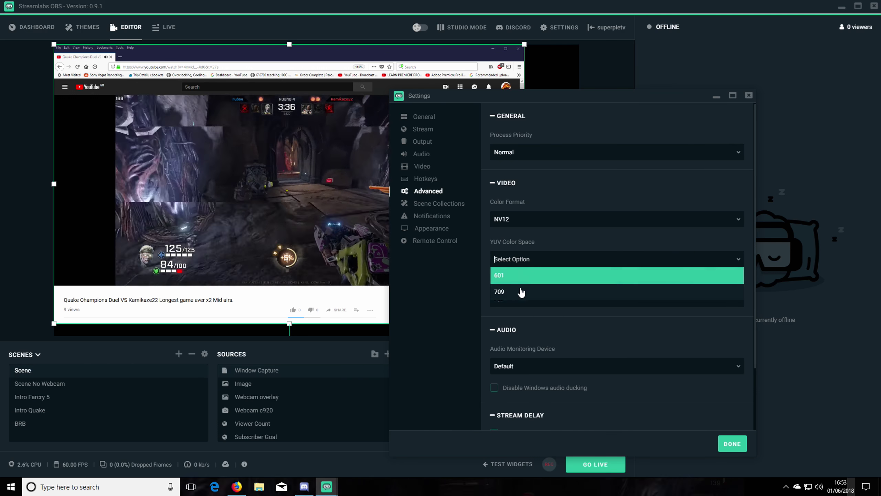
scroll(526, 274, "down", 2)
left_click(514, 250)
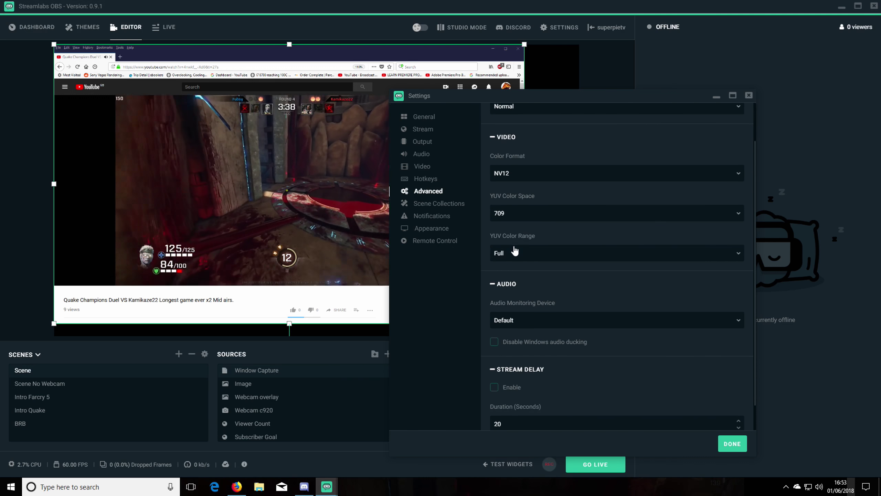
left_click(533, 217)
left_click(506, 250)
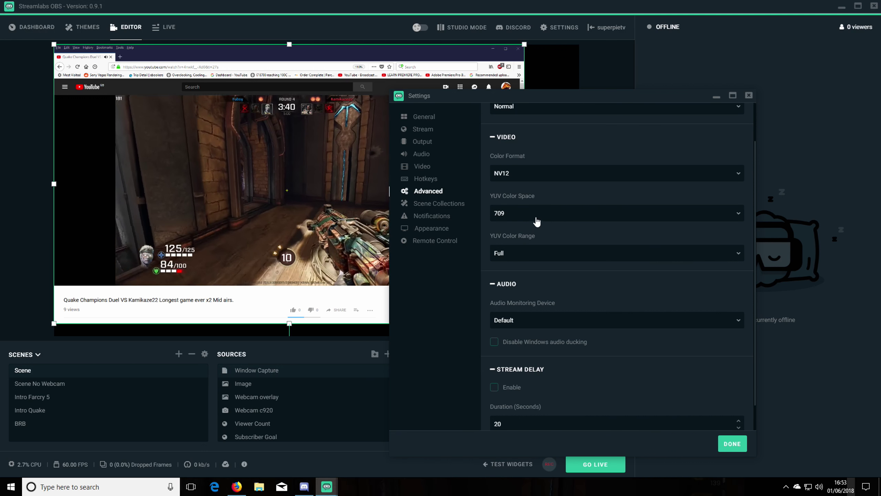
left_click(536, 219)
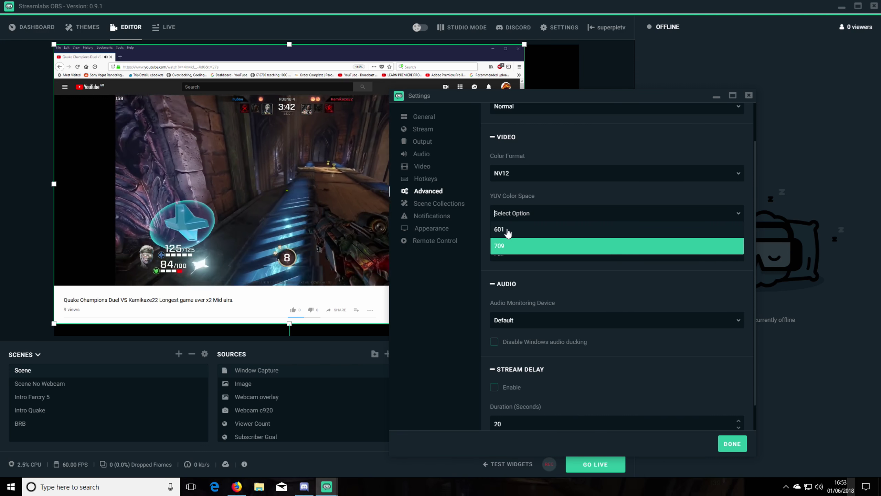
left_click(509, 231)
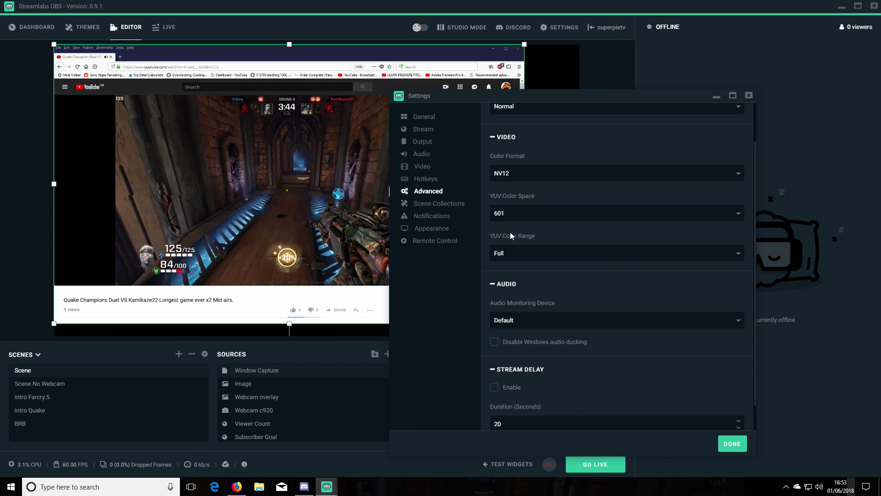
Check the YUV Color Range and YUV Color Space choices, trying 709 once more before returning the color space to 601.
left_click(525, 255)
left_click(512, 213)
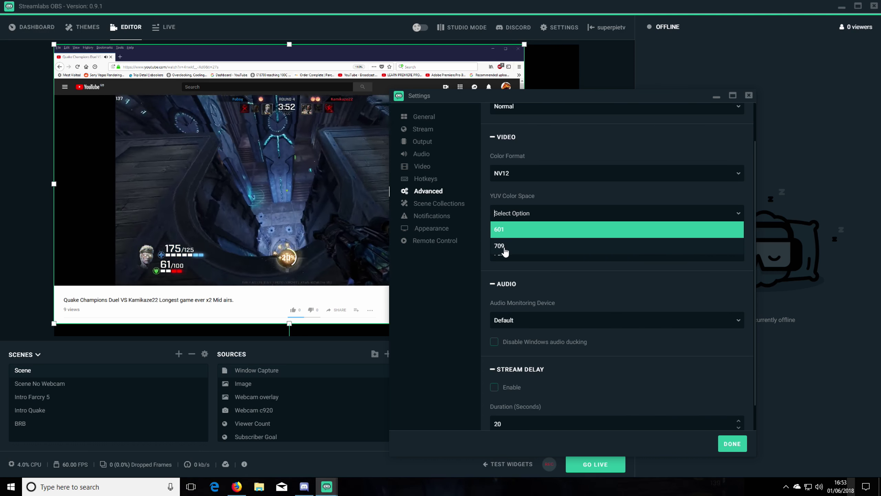
left_click(554, 200)
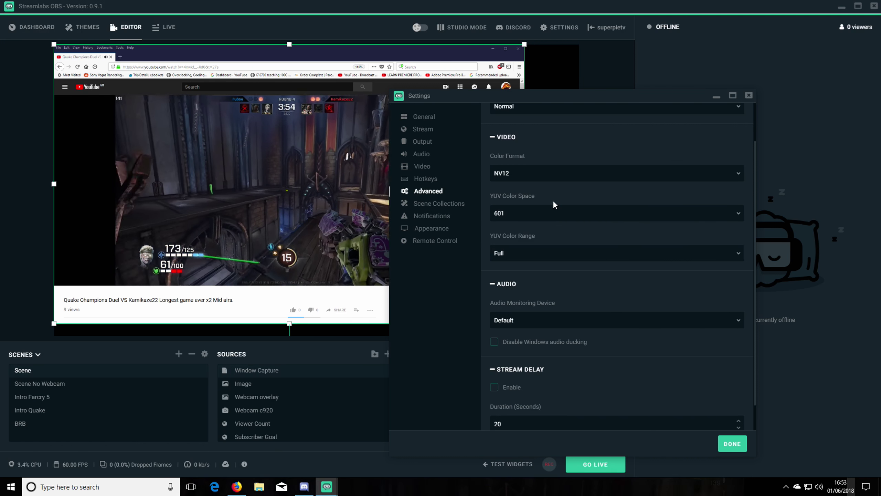
left_click(552, 213)
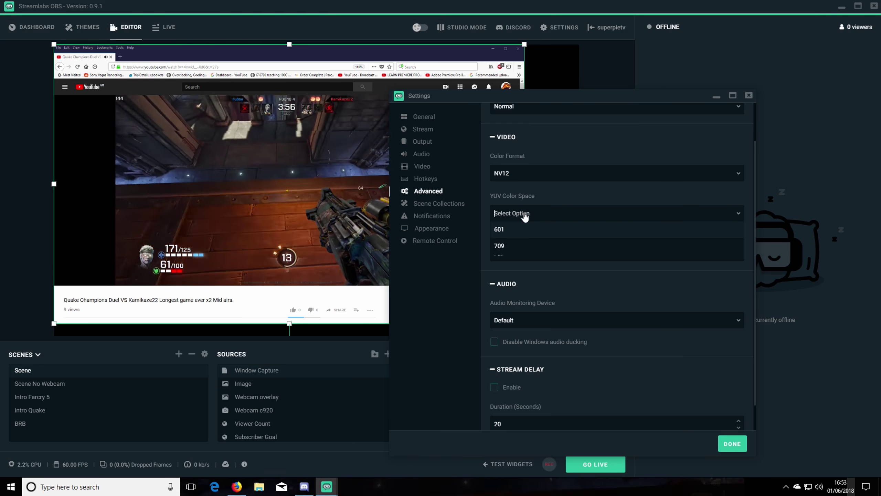
left_click(503, 247)
left_click(534, 217)
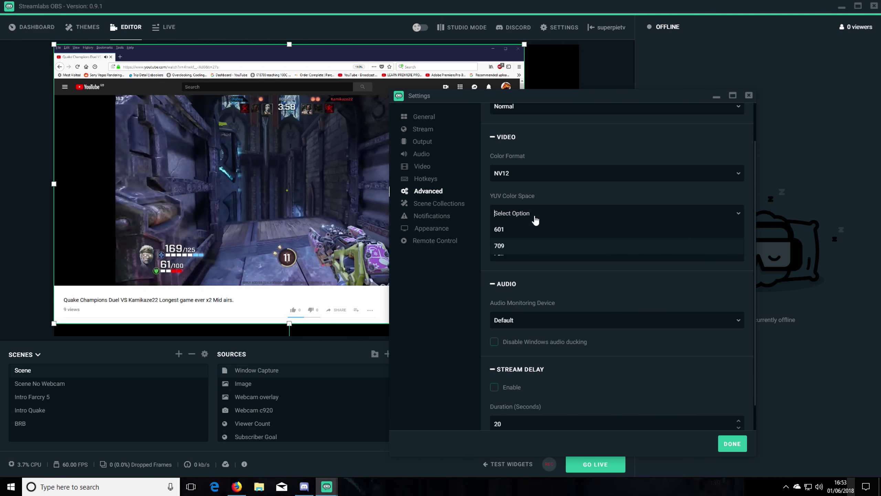
left_click(514, 230)
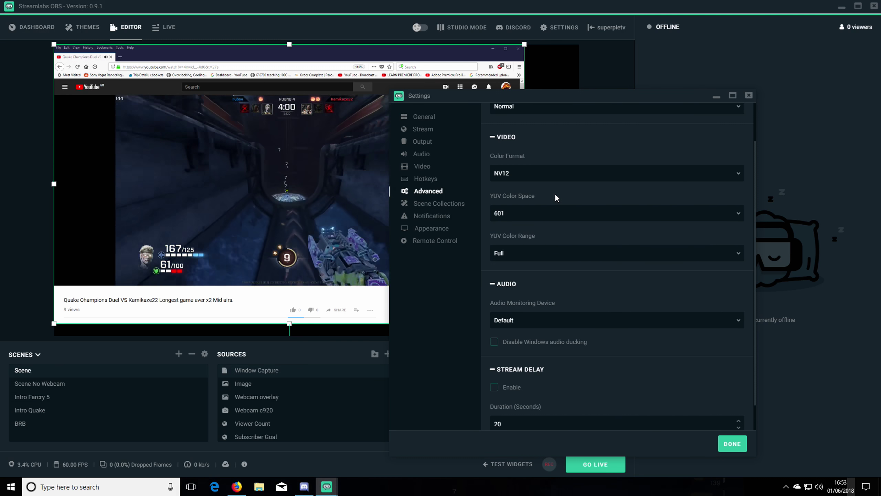